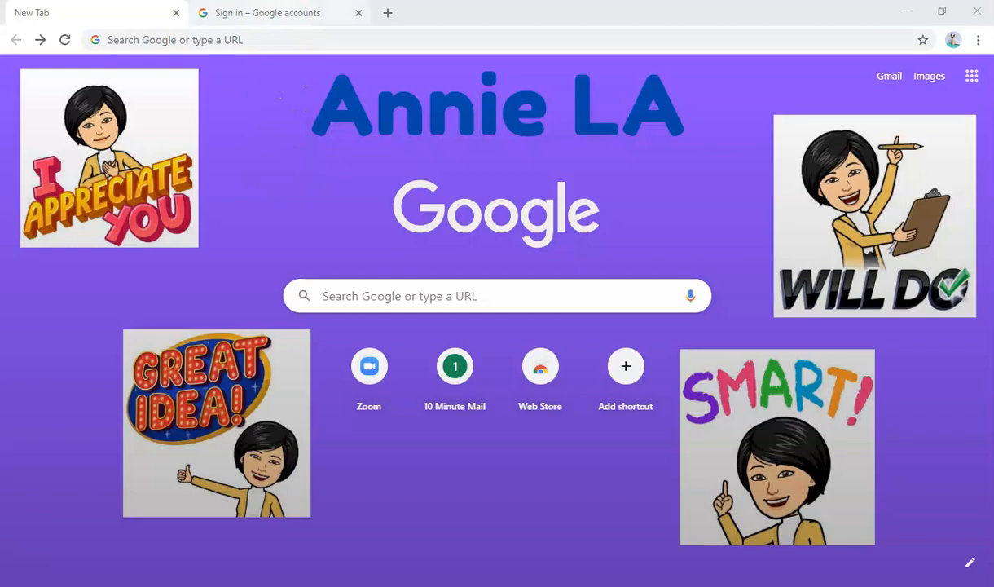
# - Sign in to Google Classroom with the Google account's e-mail address
pyautogui.click(275, 14)
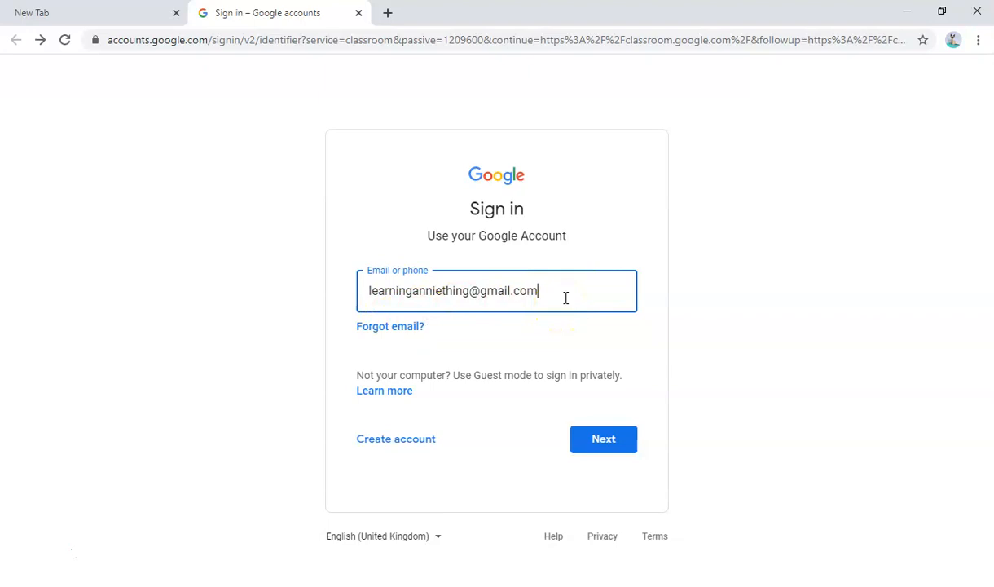
pyautogui.click(599, 451)
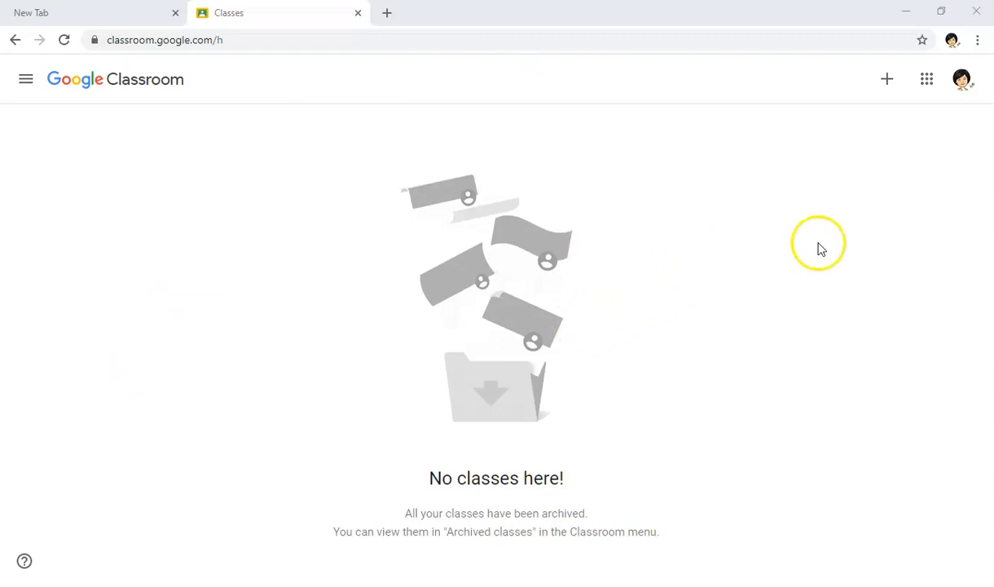
# - Start creating a new class and accept the notice that Classroom is not being used at a school with students
pyautogui.click(887, 79)
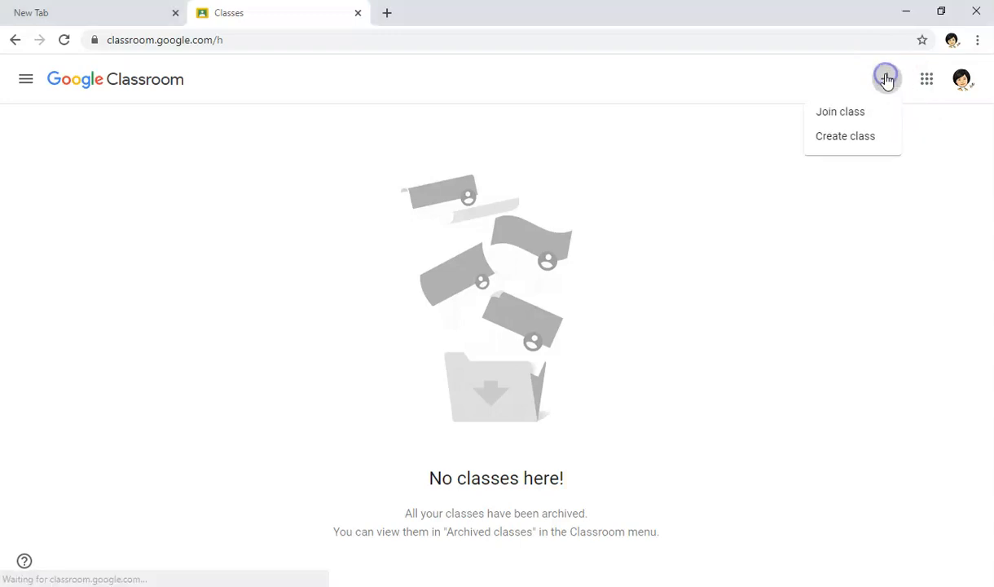
pyautogui.click(846, 138)
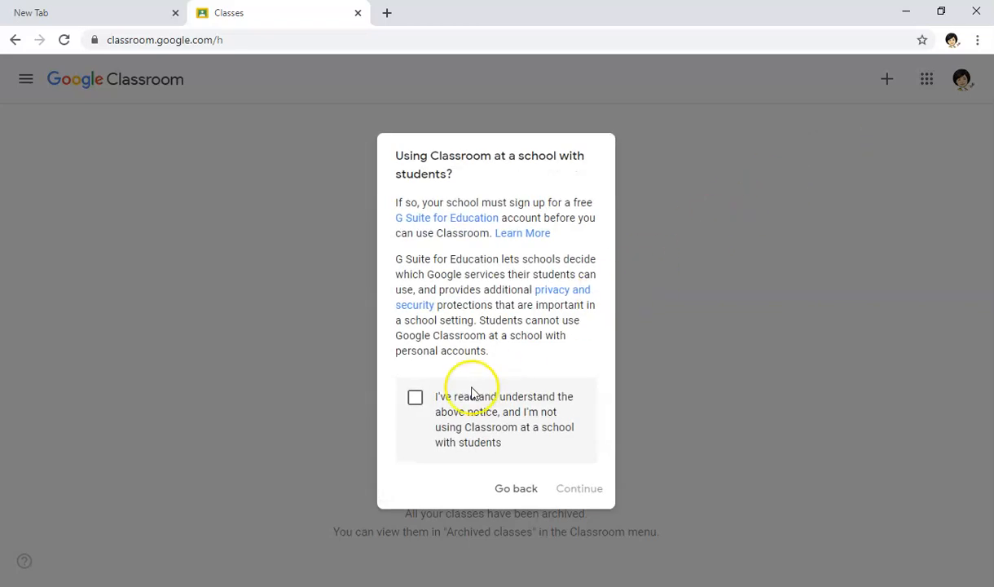
pyautogui.click(417, 404)
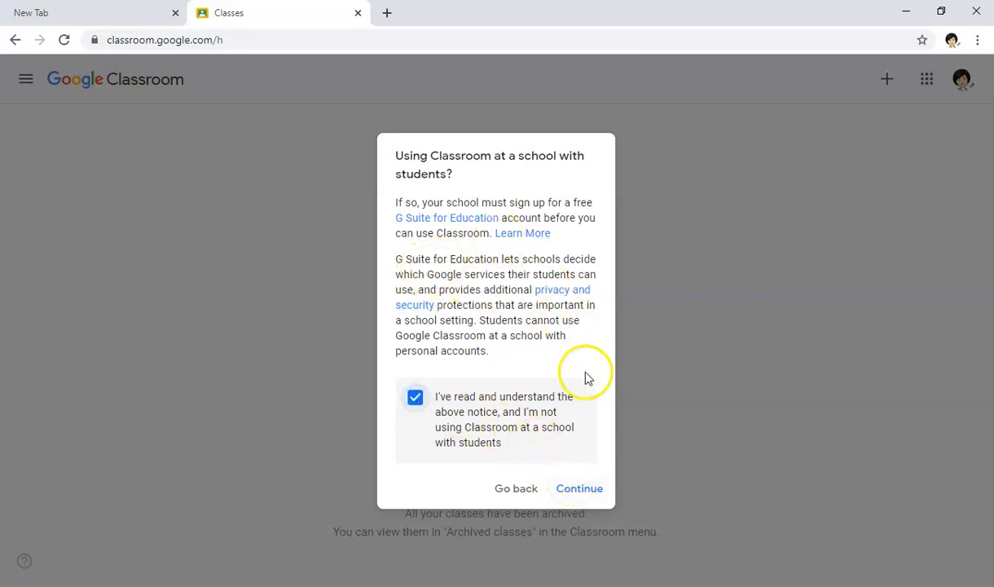
pyautogui.click(586, 490)
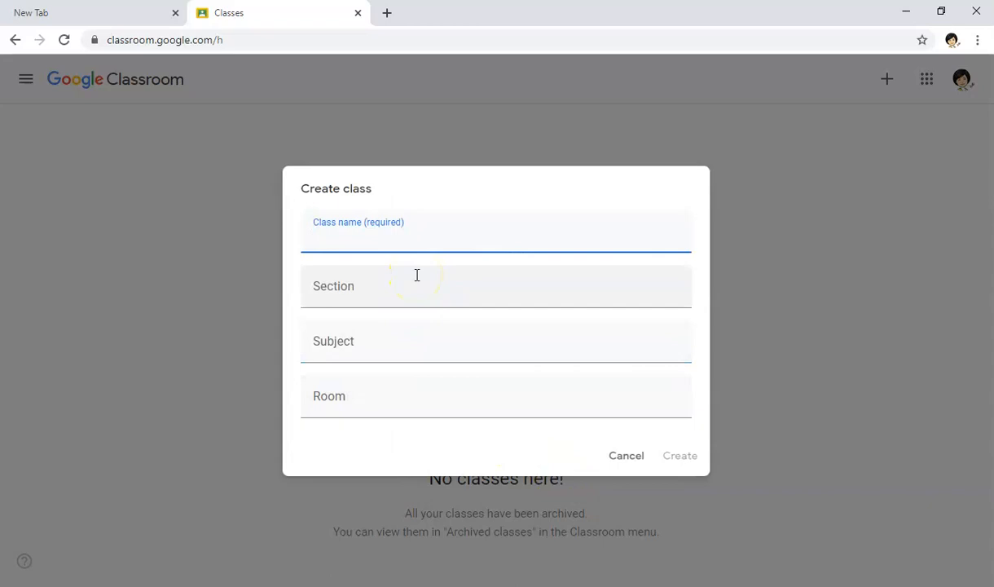
# - Create the class with name Grade 3, section A-1, subject English and room Floor A=2
pyautogui.write('Grade 3')
pyautogui.click(416, 276)
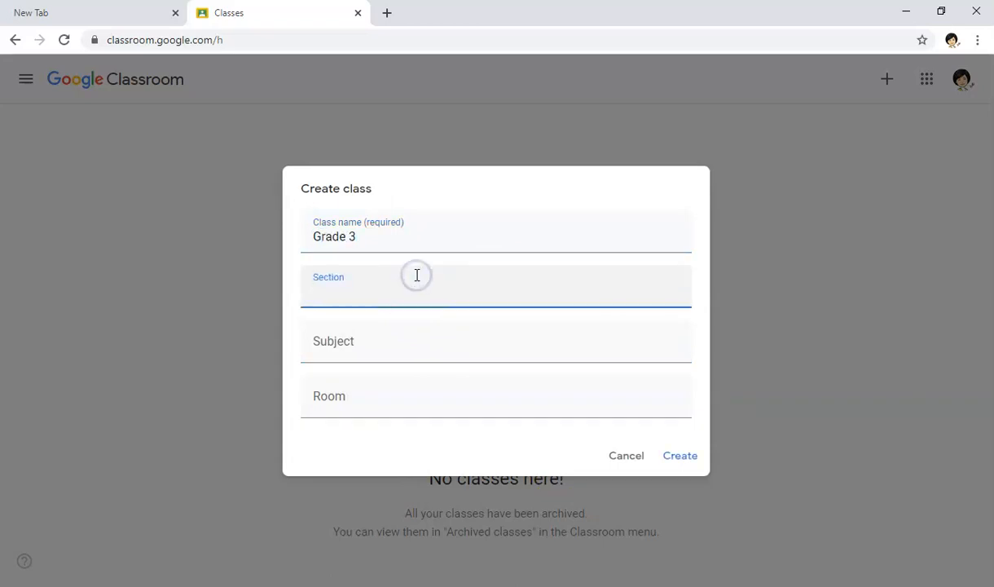
pyautogui.write('A-1')
pyautogui.click(407, 349)
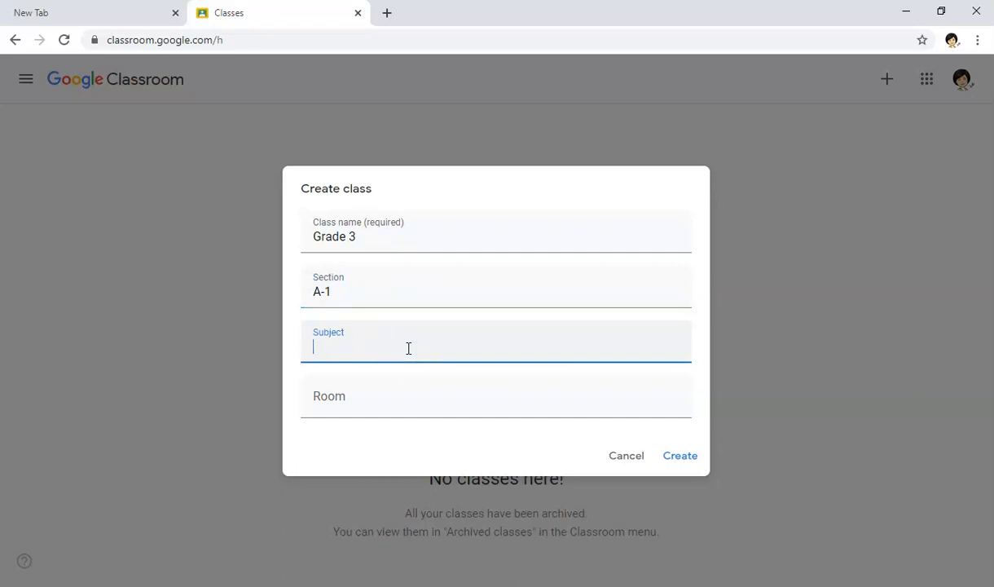
pyautogui.write('English')
pyautogui.click(383, 397)
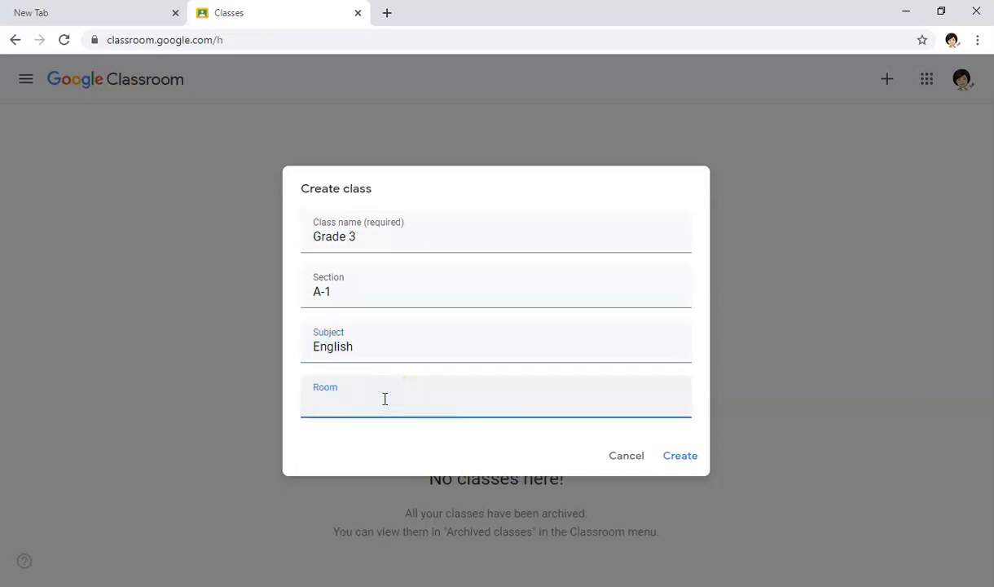
pyautogui.write('Floor a')
pyautogui.press('BackSpace')
pyautogui.write('A=2')
pyautogui.click(678, 459)
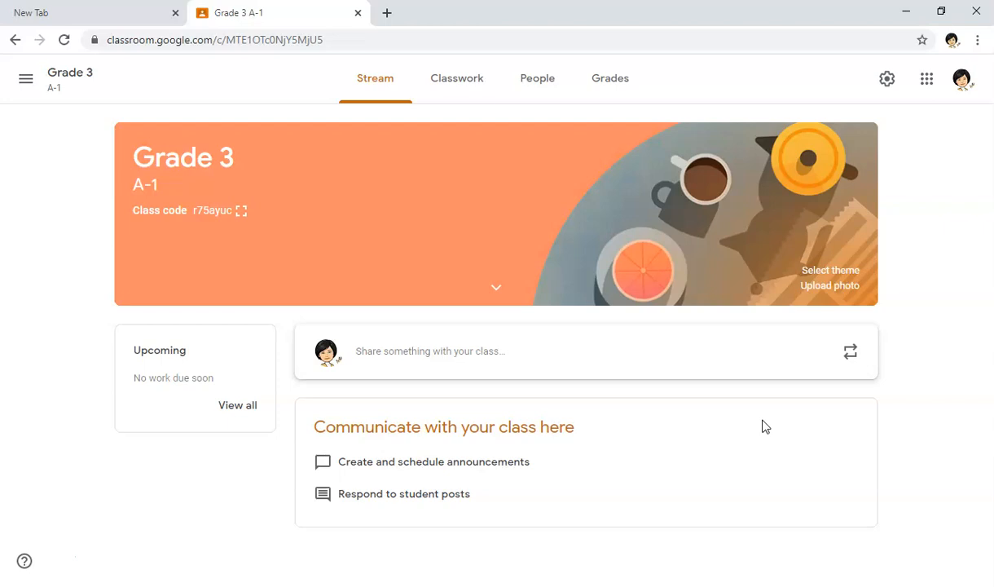
# - Change the class theme to the teal General design with a phone and a letter
pyautogui.click(846, 274)
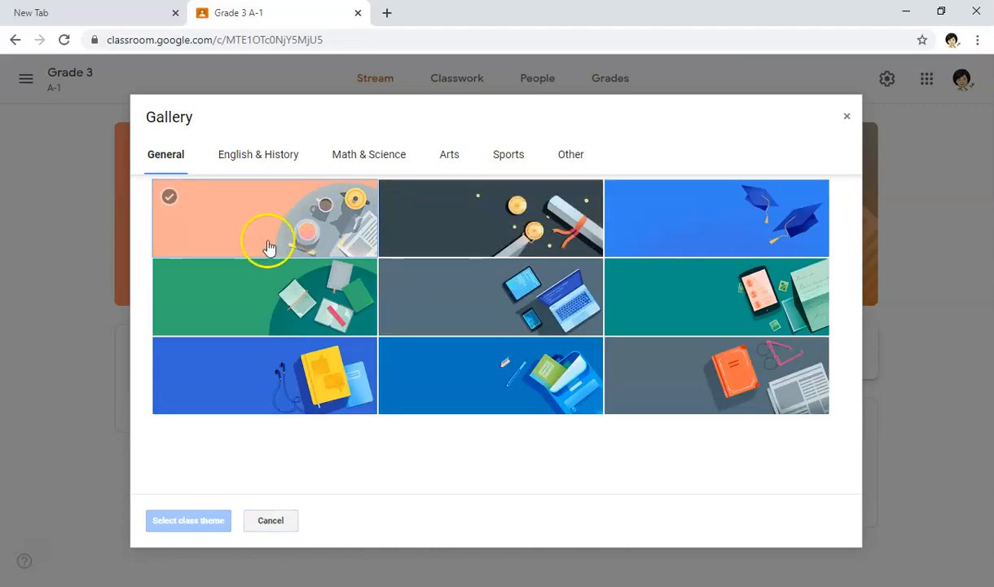
pyautogui.click(681, 322)
pyautogui.click(177, 525)
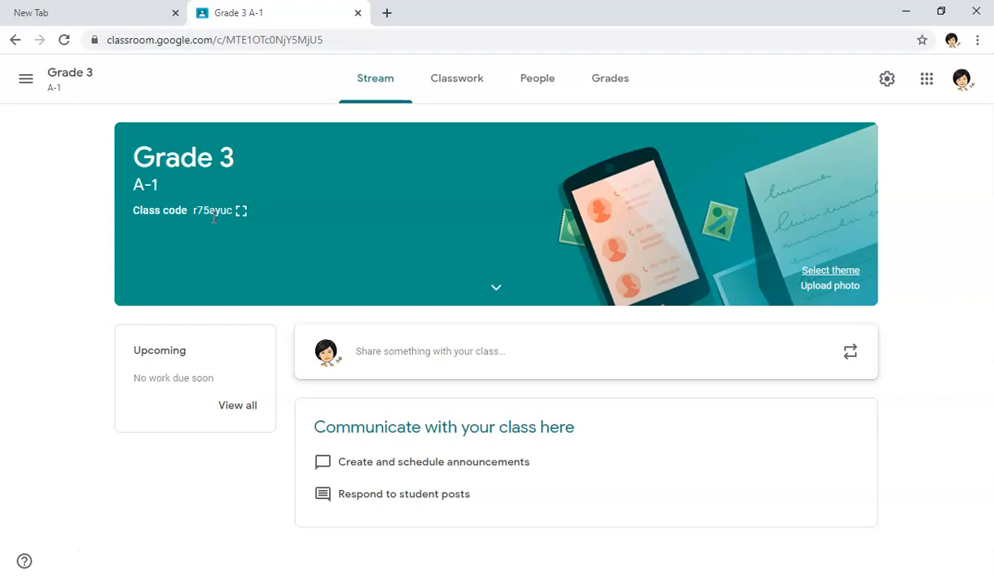
# - Start a class announcement in the stream with the first line "Welcome to Grade 3!"
pyautogui.click(224, 221)
pyautogui.click(413, 362)
pyautogui.click(442, 357)
pyautogui.click(421, 356)
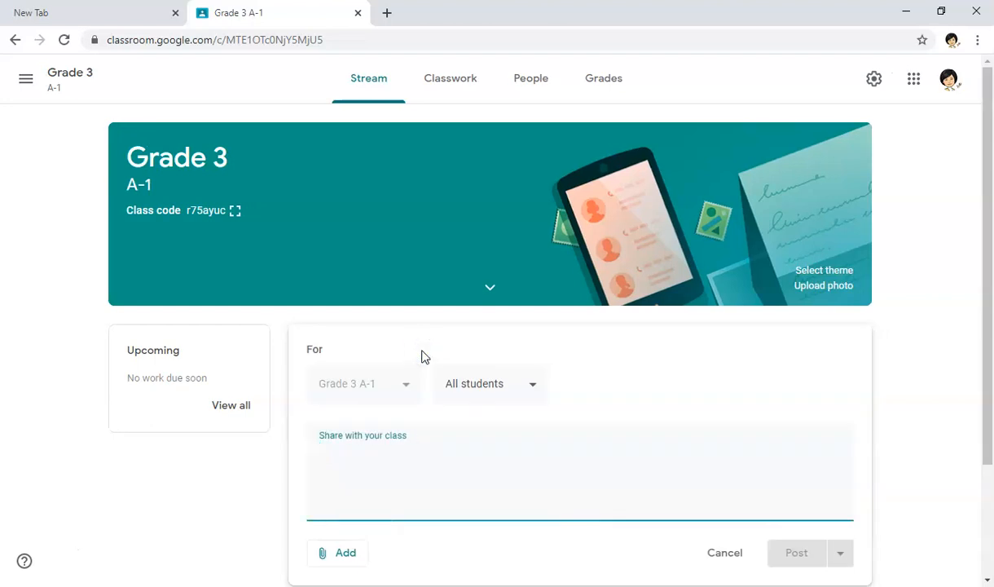
pyautogui.click(421, 419)
pyautogui.write('We')
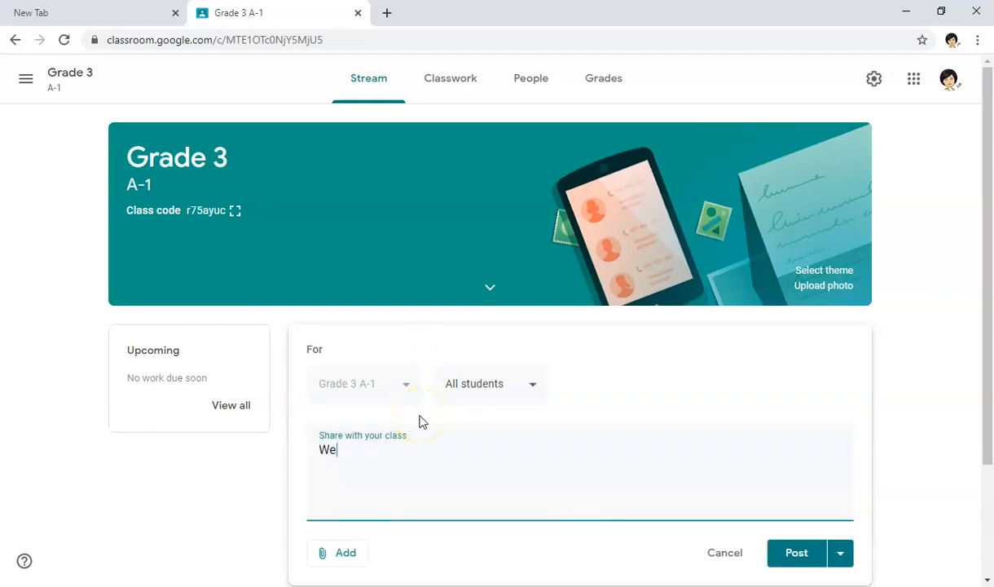
pyautogui.write('lcome to Yea')
pyautogui.press('BackSpace')
pyautogui.press('BackSpace')
pyautogui.press('BackSpace')
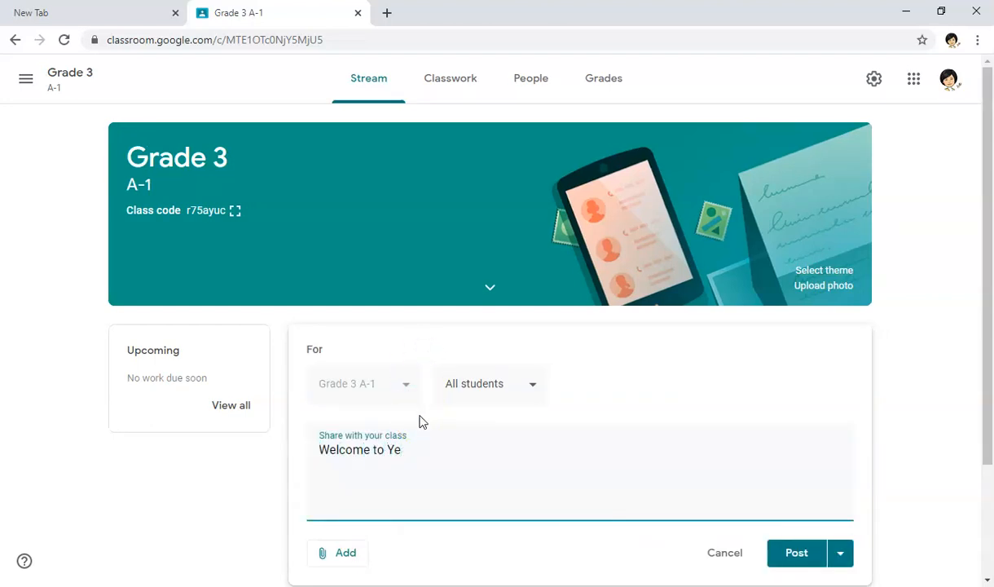
pyautogui.write('Grade 3!')
# - Add a second line to the announcement giving the teacher's name, starting "This is Ms" and ending "and welcome!"
pyautogui.press('Return')
pyautogui.write('This is ')
pyautogui.write('Mrs')
pyautogui.press('BackSpace')
pyautogui.press('BackSpace')
pyautogui.write('s Annie a')
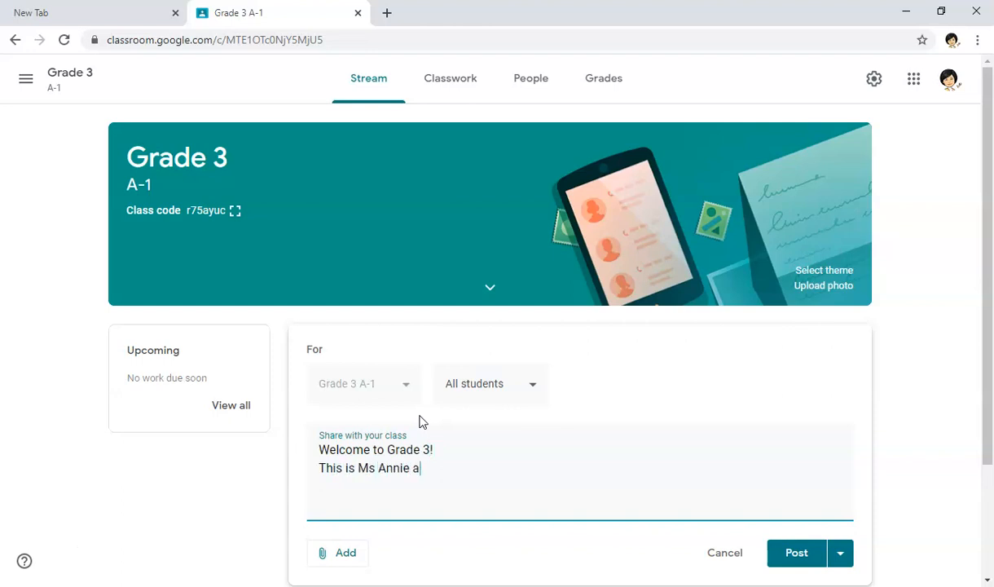
pyautogui.write('nd welcome!')
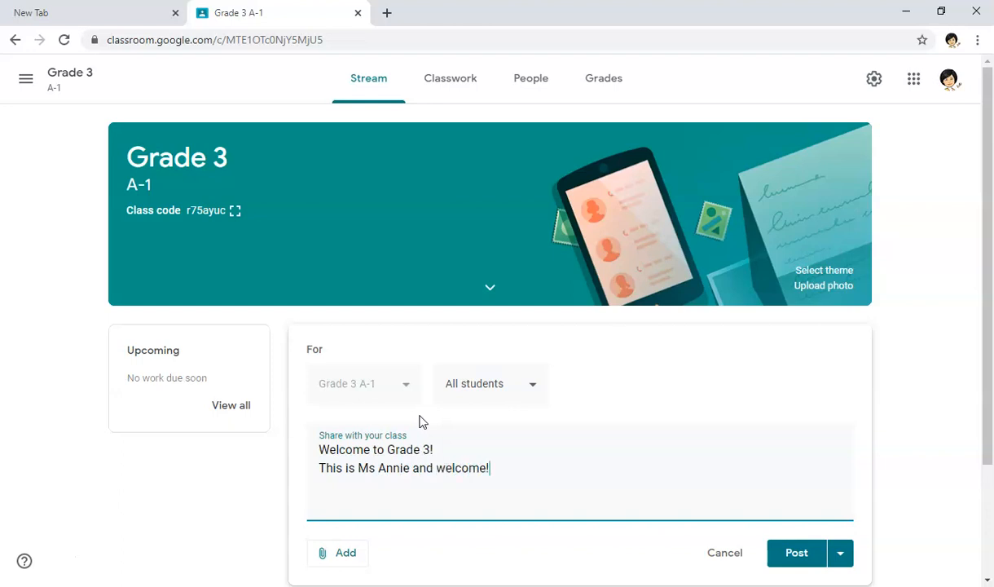
# - Review the attachment types available for the announcement without adding one
pyautogui.click(344, 565)
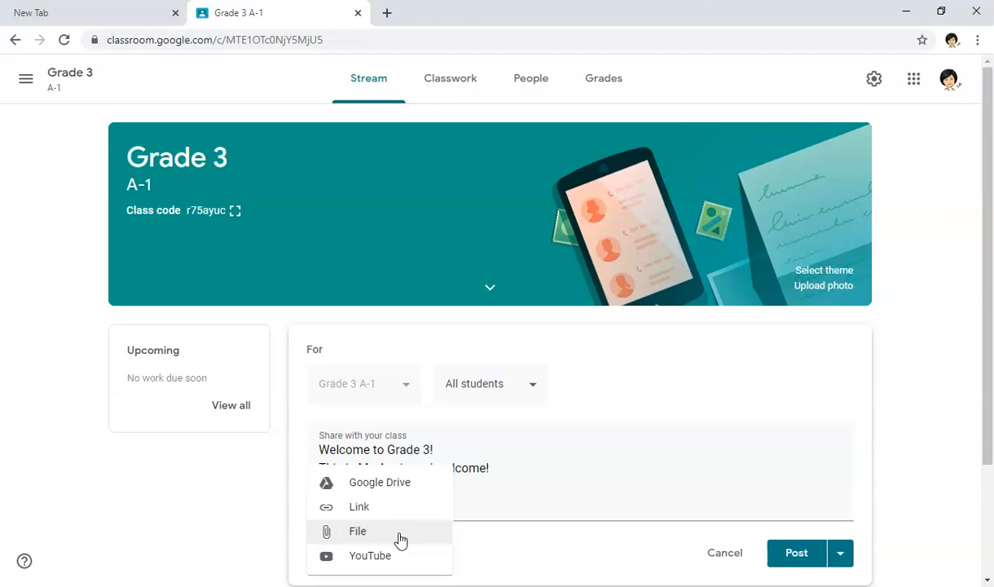
pyautogui.click(388, 559)
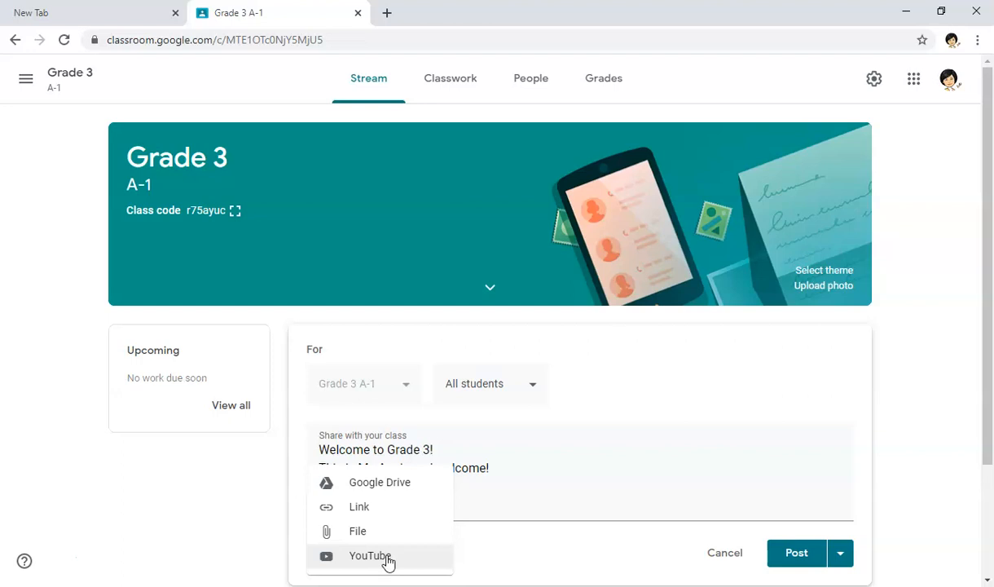
pyautogui.click(224, 506)
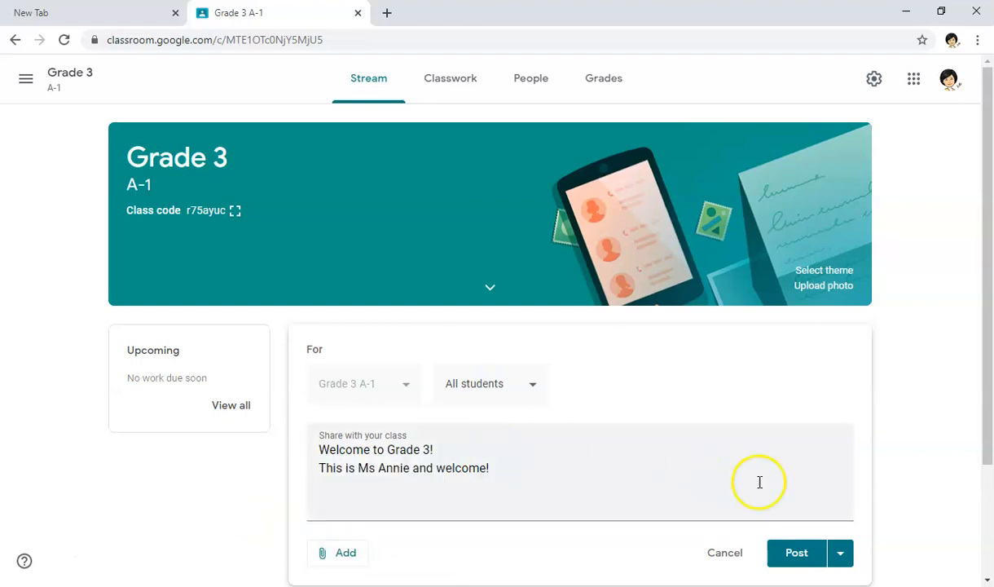
# - Check that the announcement is addressed to all students and post it
pyautogui.moveTo(984, 369); pyautogui.dragTo(988, 471)
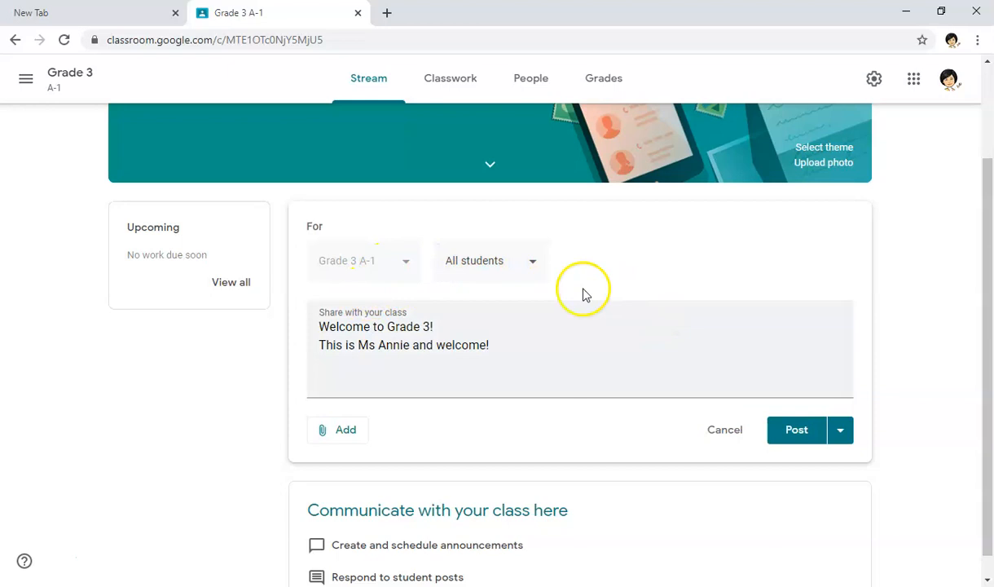
pyautogui.click(532, 261)
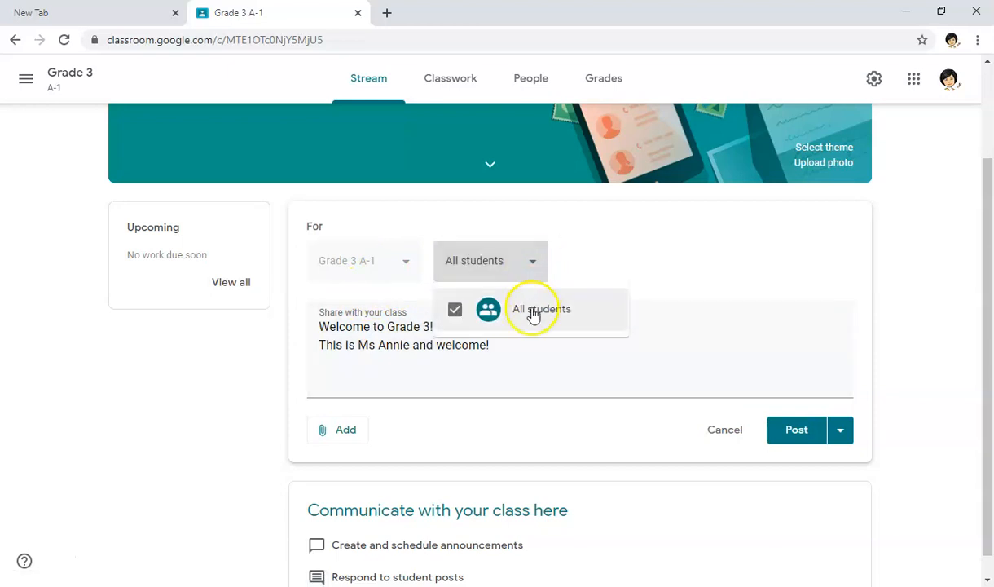
pyautogui.click(715, 209)
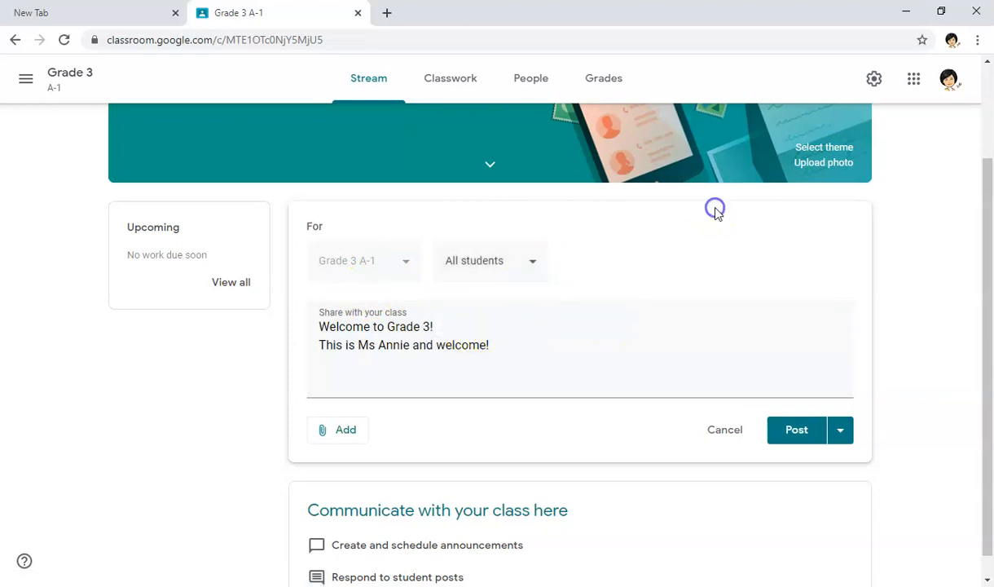
pyautogui.click(788, 438)
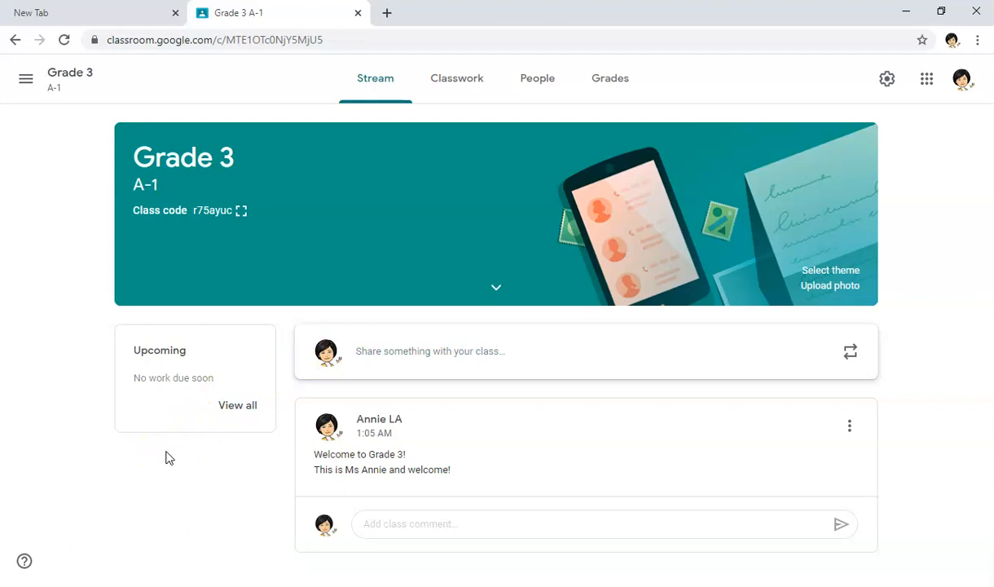
# - Start a new assignment in the class's classwork and dismiss the rubric introduction
pyautogui.click(462, 84)
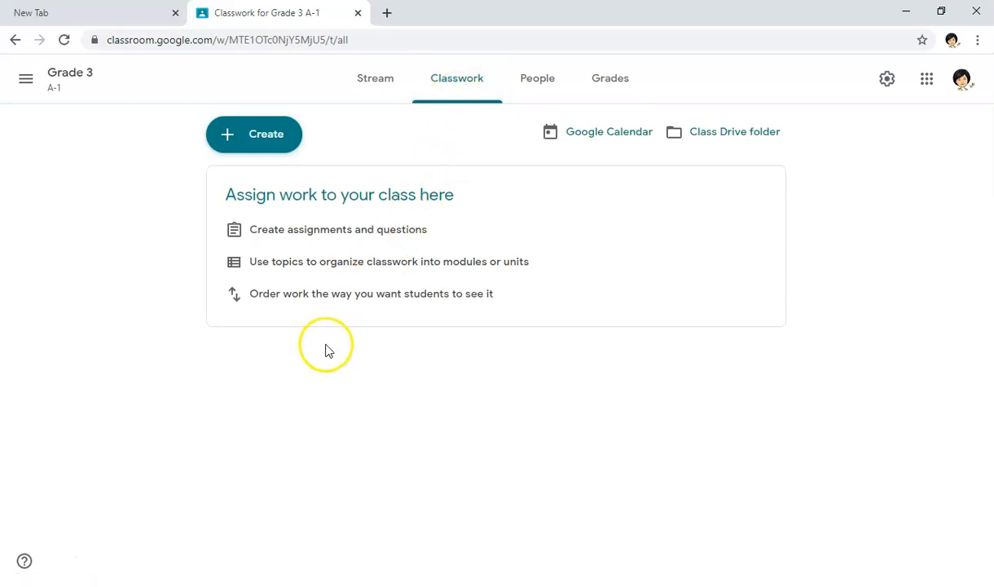
pyautogui.click(253, 142)
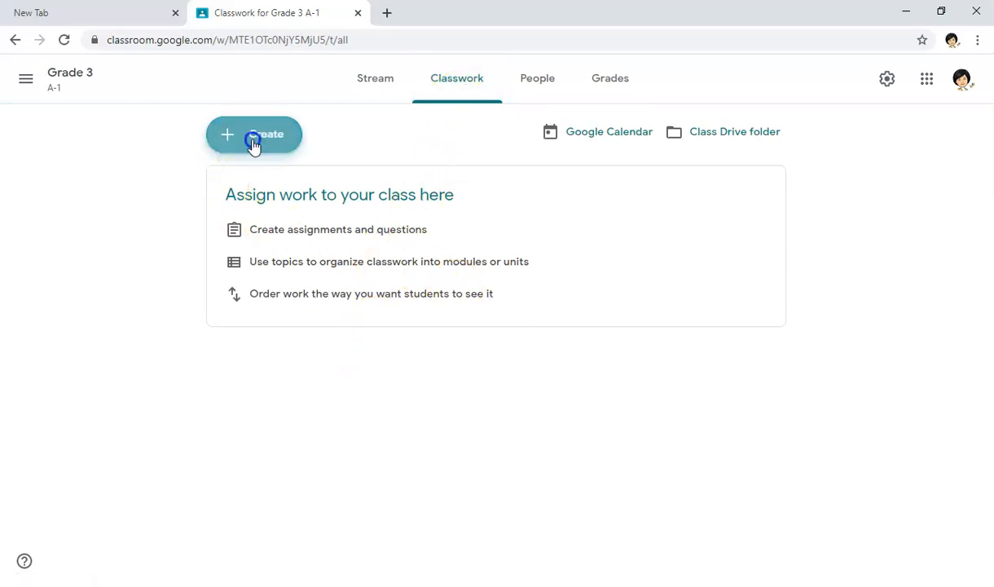
pyautogui.click(265, 181)
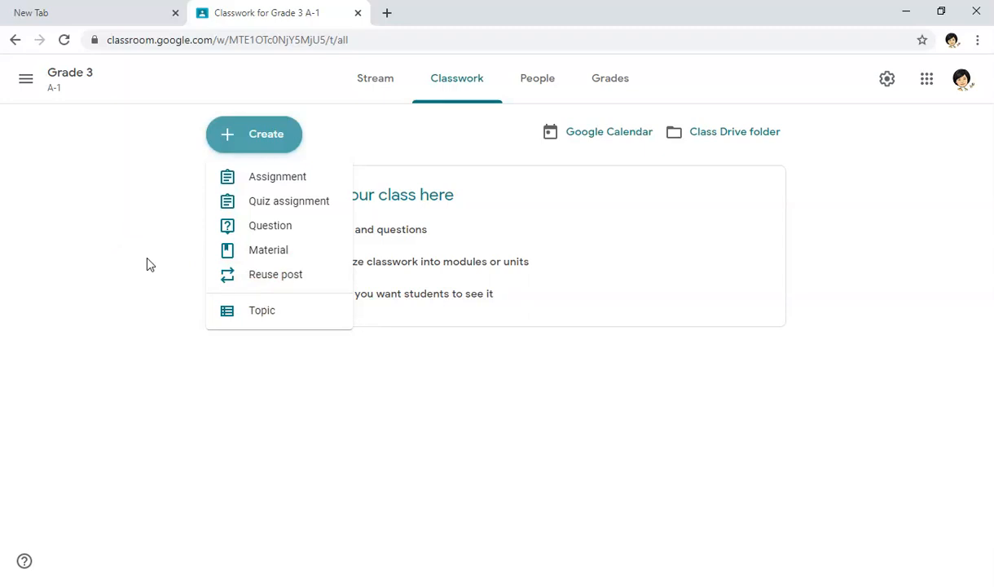
pyautogui.click(275, 180)
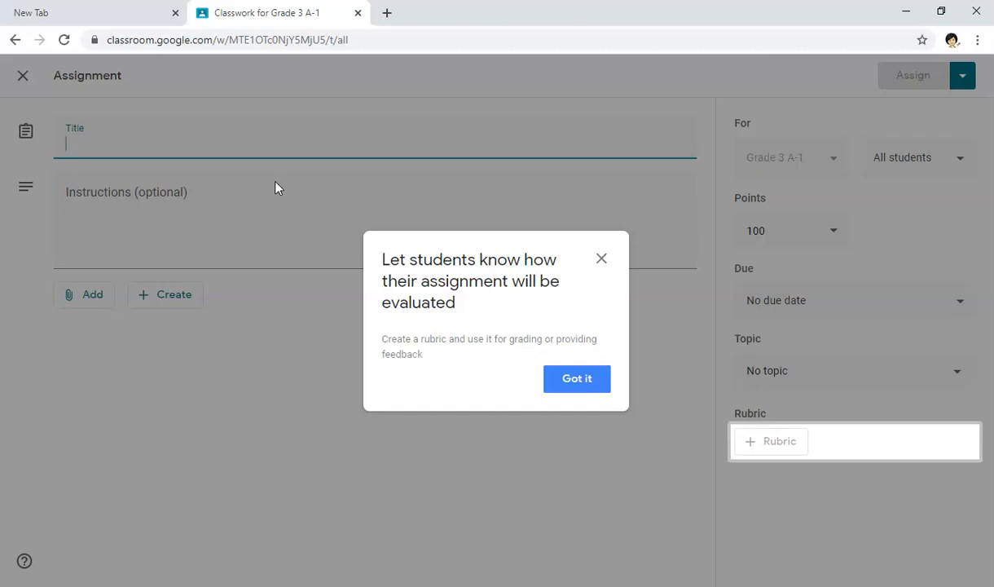
pyautogui.click(557, 388)
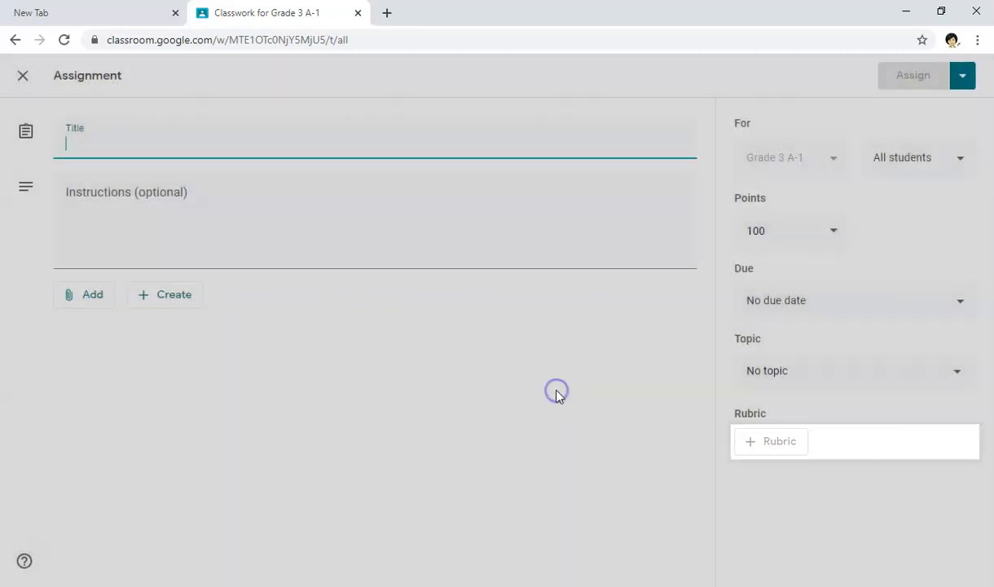
# - Title the assignment "Grade 3 Research on Nouns"
pyautogui.click(174, 138)
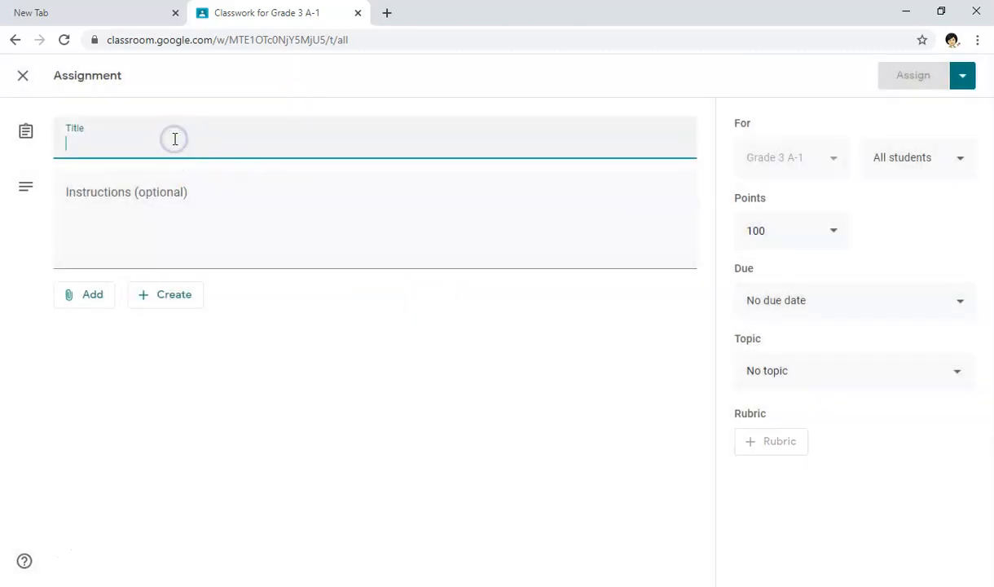
pyautogui.write('Yea')
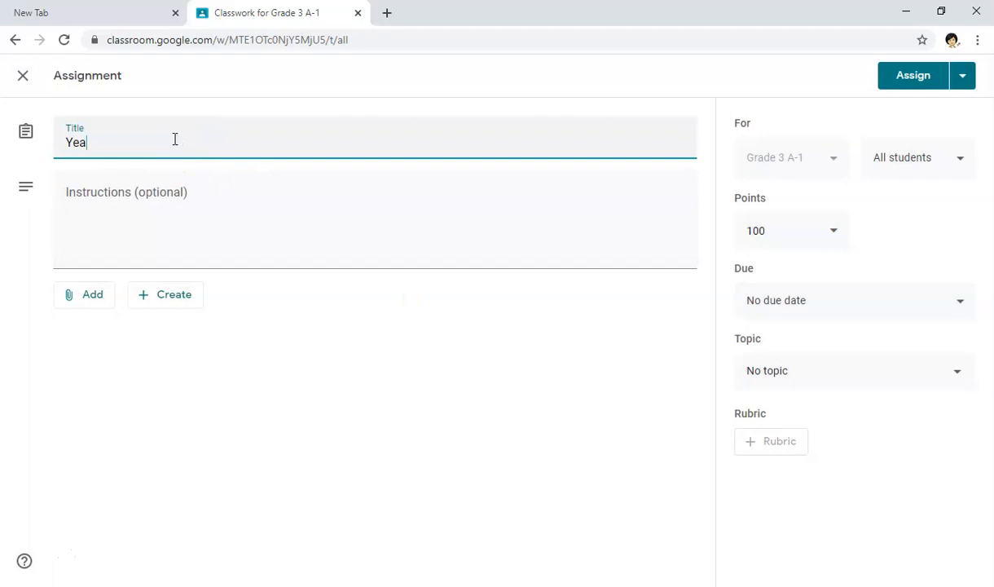
pyautogui.press('BackSpace')
pyautogui.press('BackSpace')
pyautogui.press('BackSpace')
pyautogui.write('Grade 3 Research')
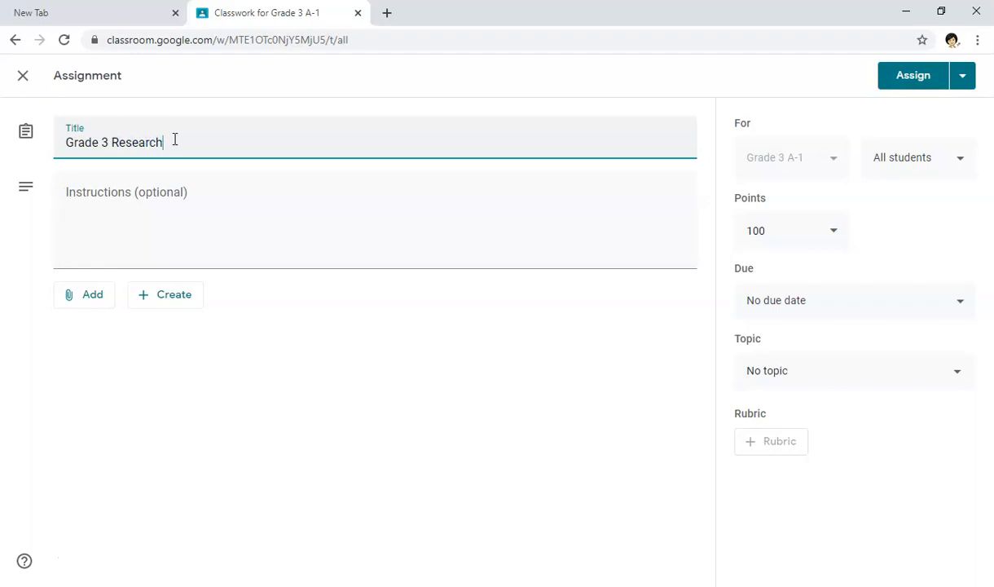
pyautogui.write(' on Nouns')
# - Enter the instructions "Go to google.com and research about the different types of nouns." and review the file types that can be created for the assignment
pyautogui.click(195, 220)
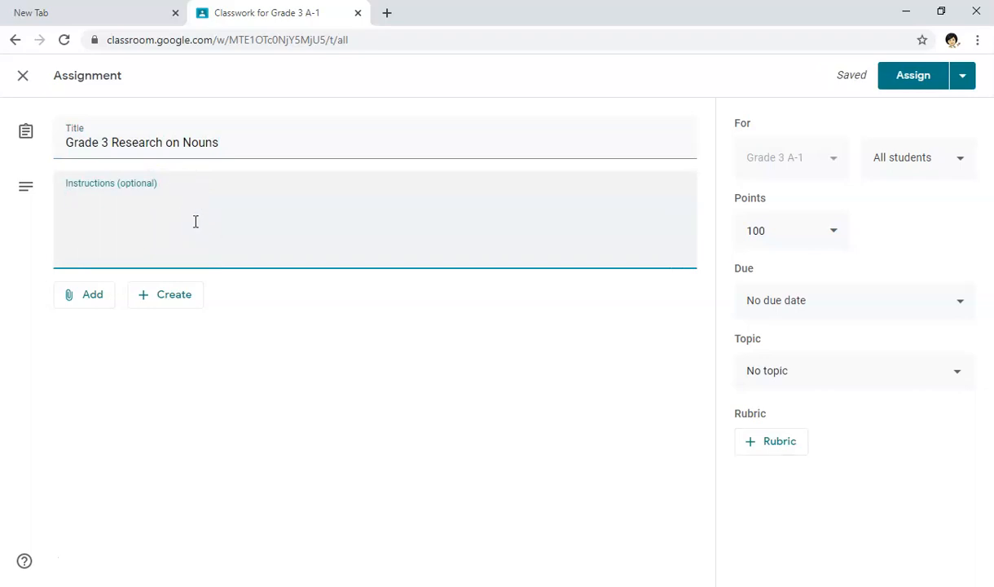
pyautogui.write('Go to googl')
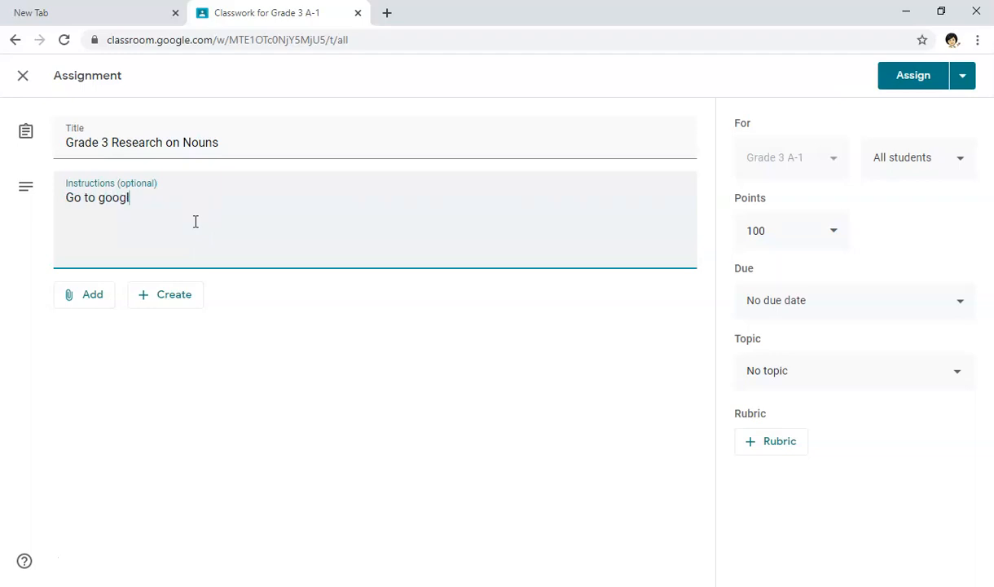
pyautogui.write('e.com and research about the ')
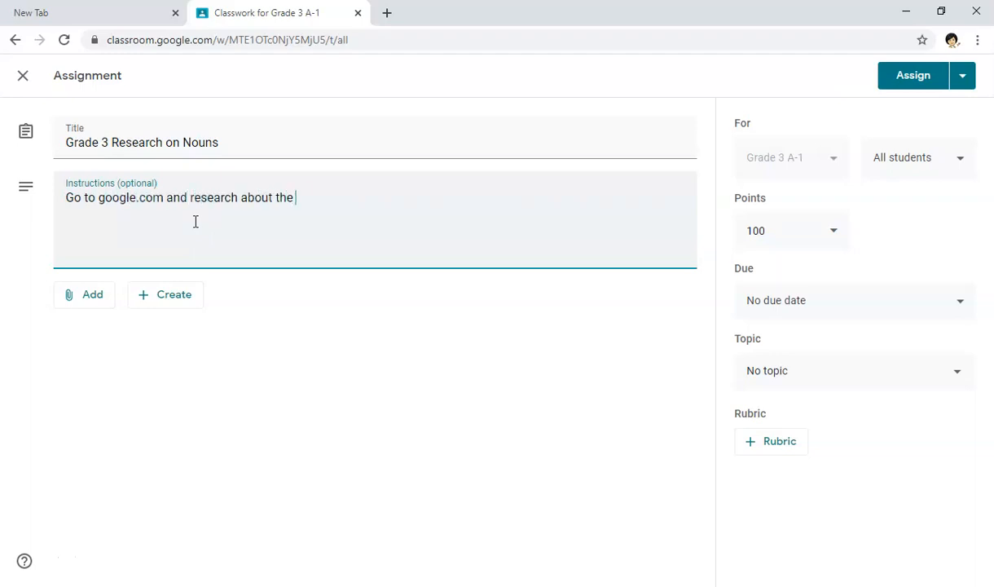
pyautogui.write('different types of nouns.')
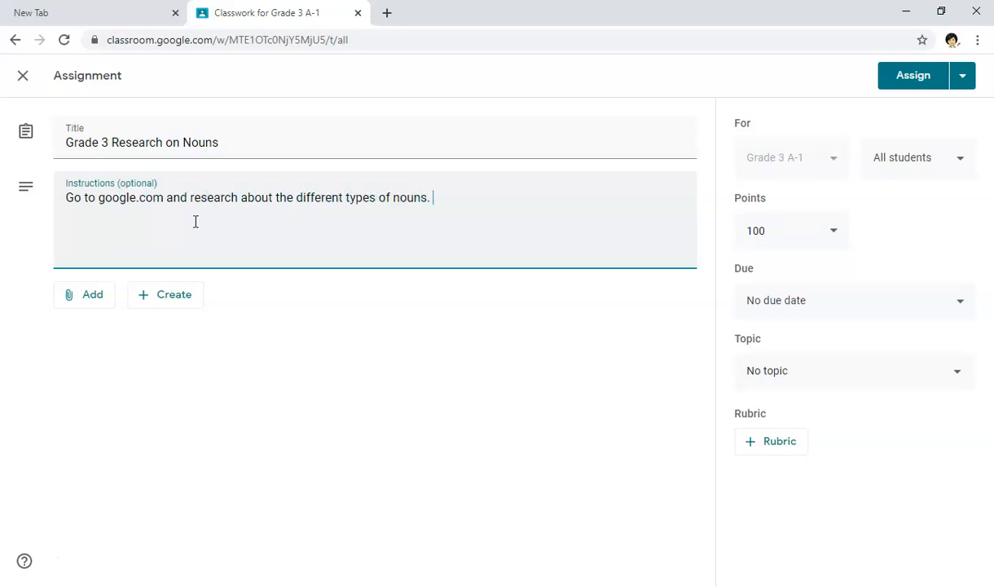
pyautogui.click(185, 298)
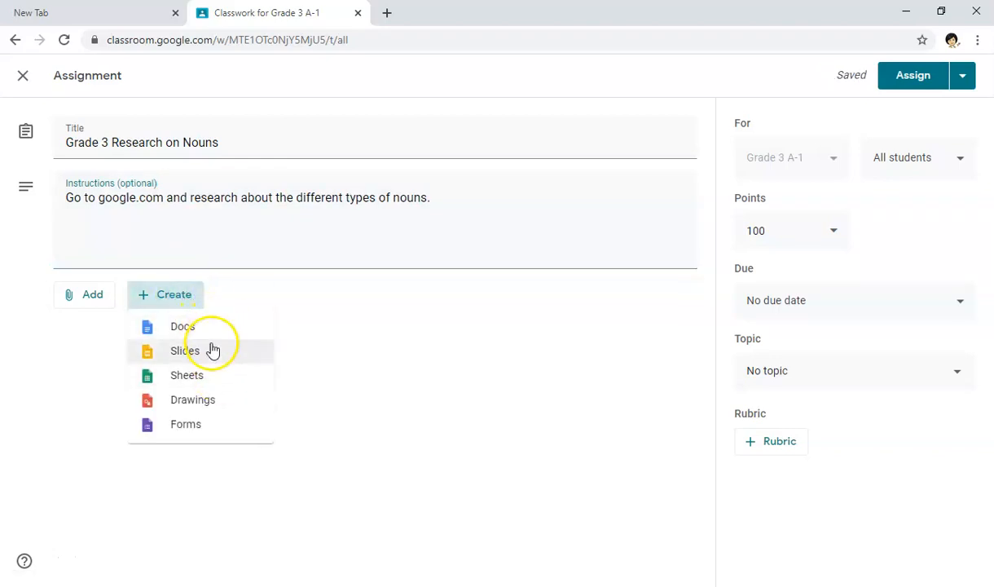
pyautogui.click(375, 287)
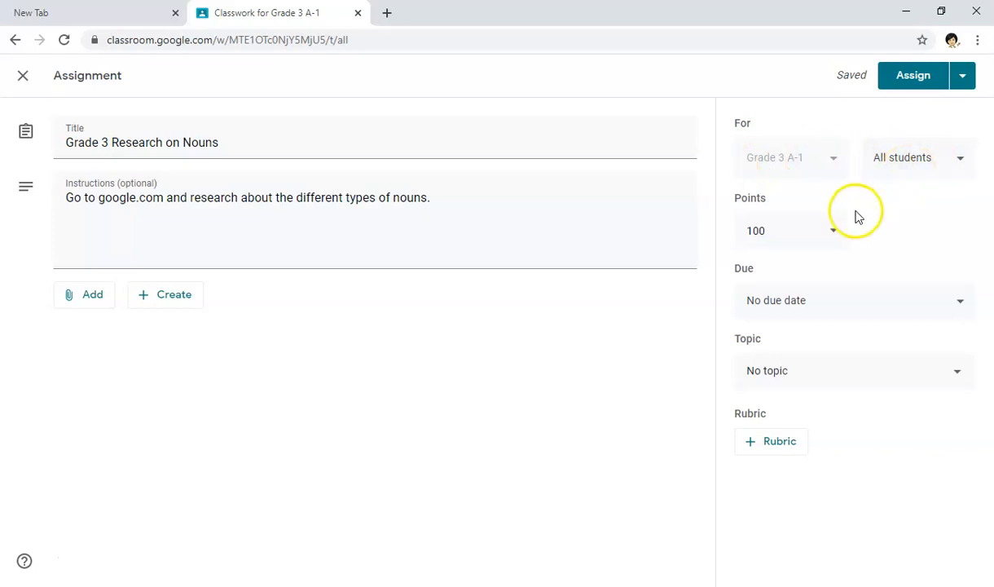
# - Set the assignment's points to 10
pyautogui.click(833, 245)
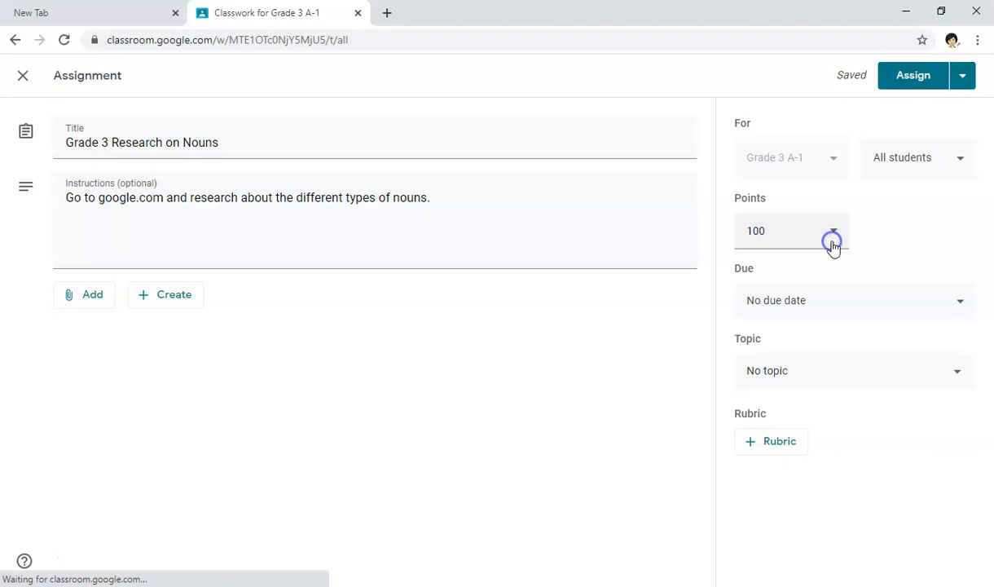
pyautogui.click(871, 251)
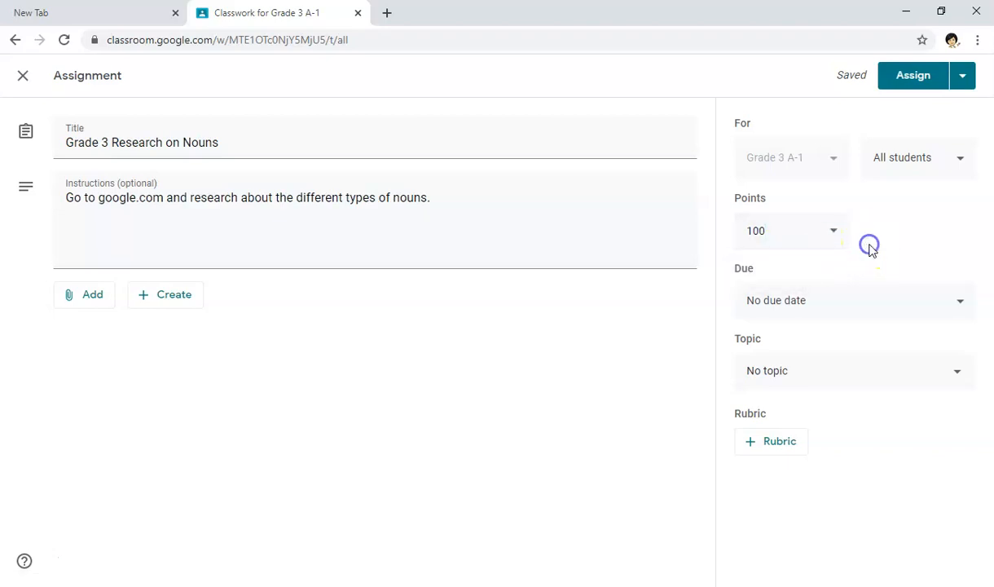
pyautogui.click(790, 226)
pyautogui.press('BackSpace')
pyautogui.click(893, 228)
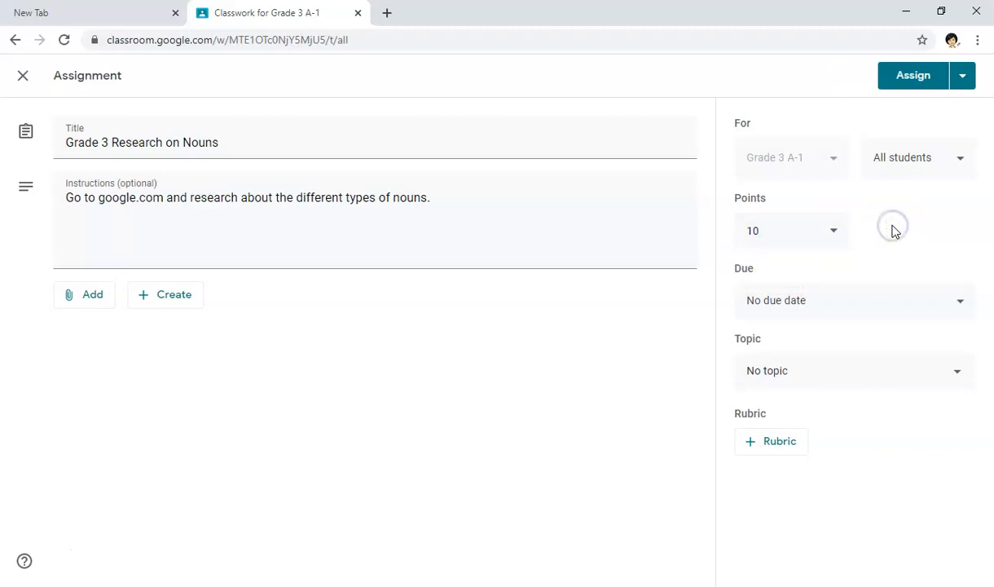
# - Set the assignment's due date to Wednesday, July 8, 2020
pyautogui.click(891, 308)
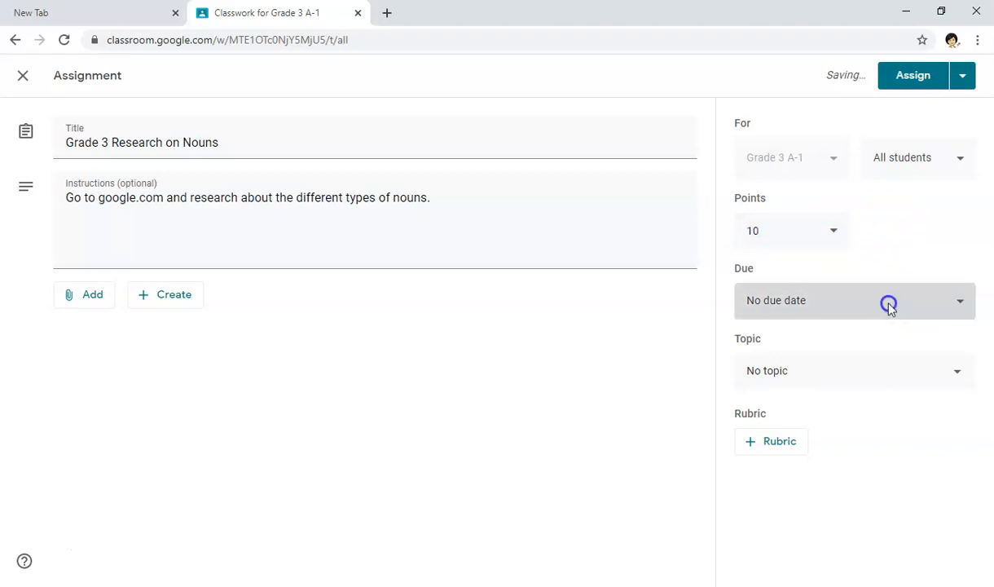
pyautogui.click(889, 359)
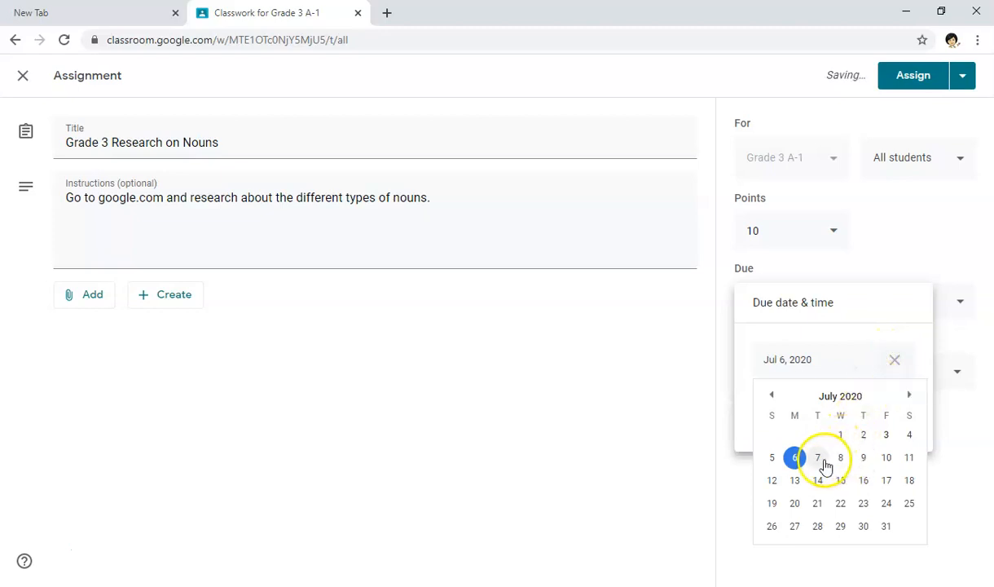
pyautogui.click(846, 460)
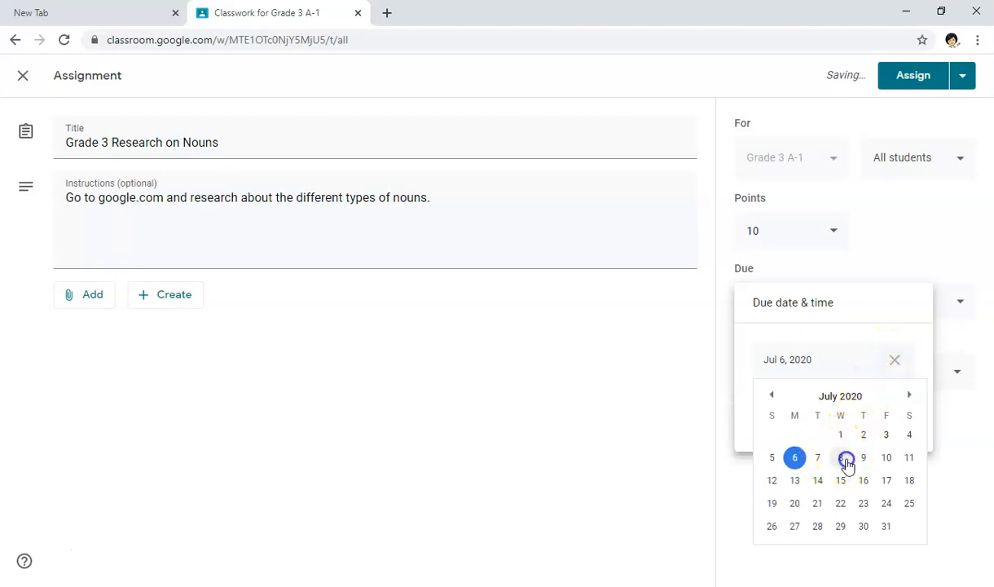
pyautogui.click(703, 427)
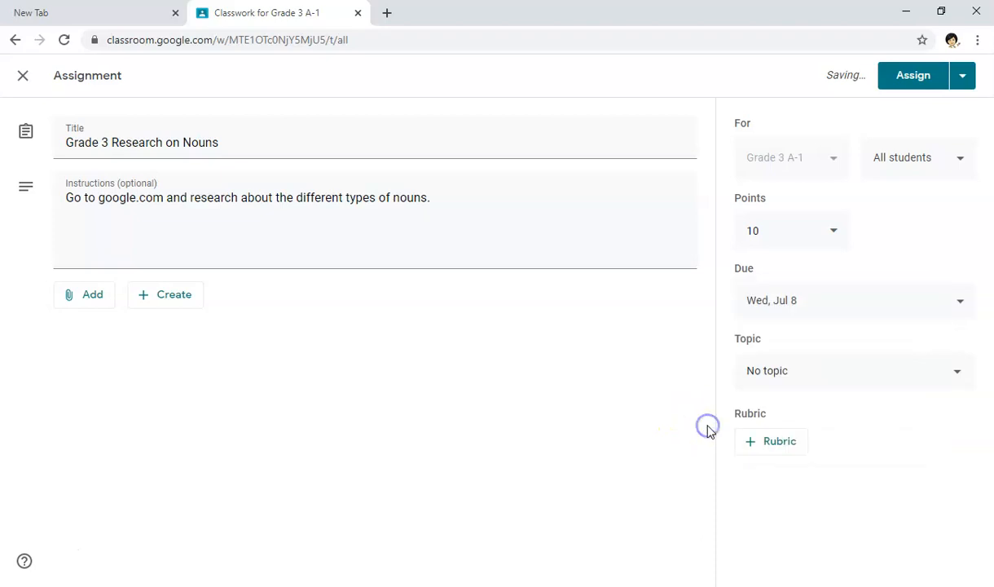
# - Check the topic options without choosing one, and assign the research assignment to the class, dismissing the topic introduction
pyautogui.click(837, 378)
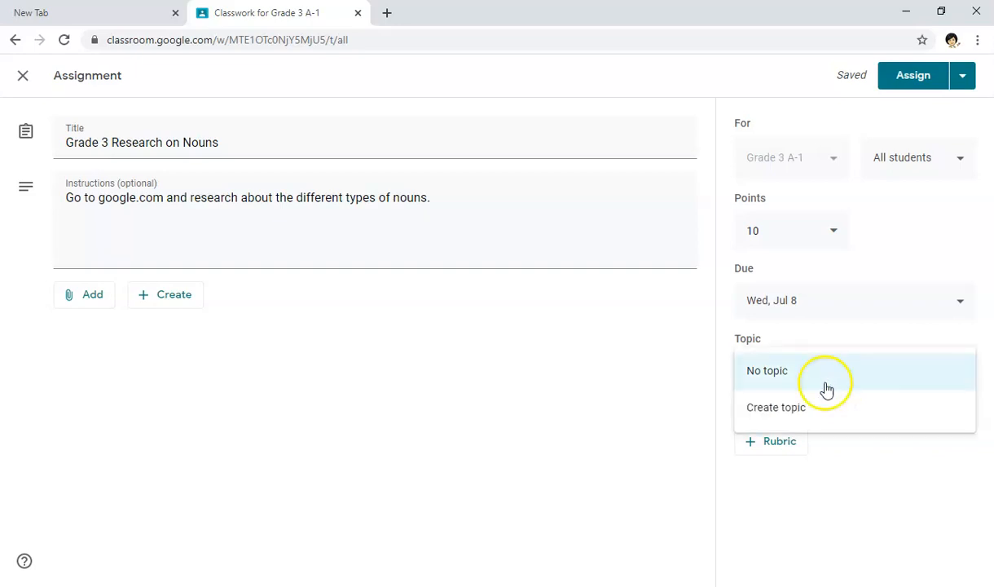
pyautogui.click(668, 413)
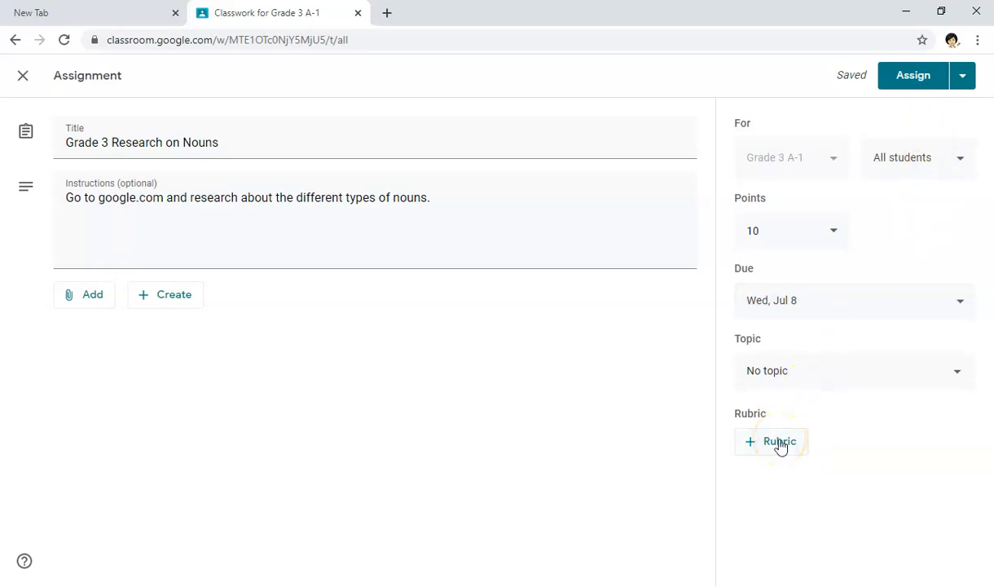
pyautogui.click(916, 86)
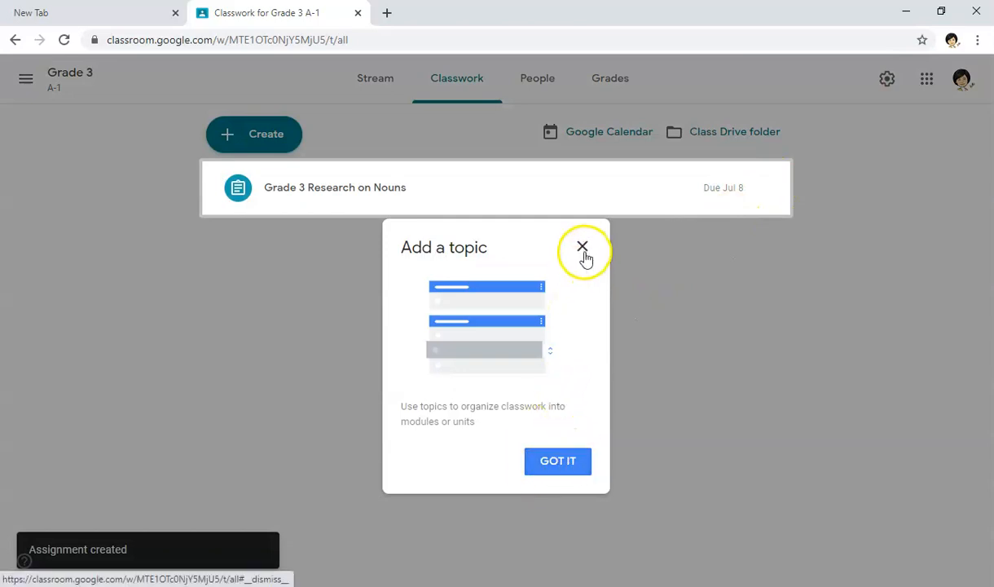
pyautogui.click(560, 465)
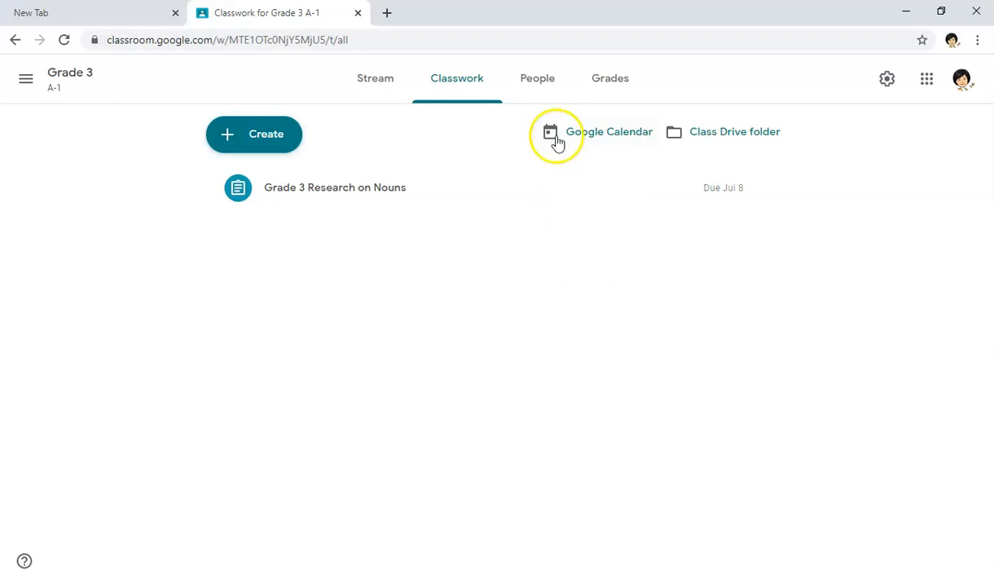
# - View the class's teacher and student lists and its gradebook, dismissing the grading system introduction
pyautogui.click(540, 81)
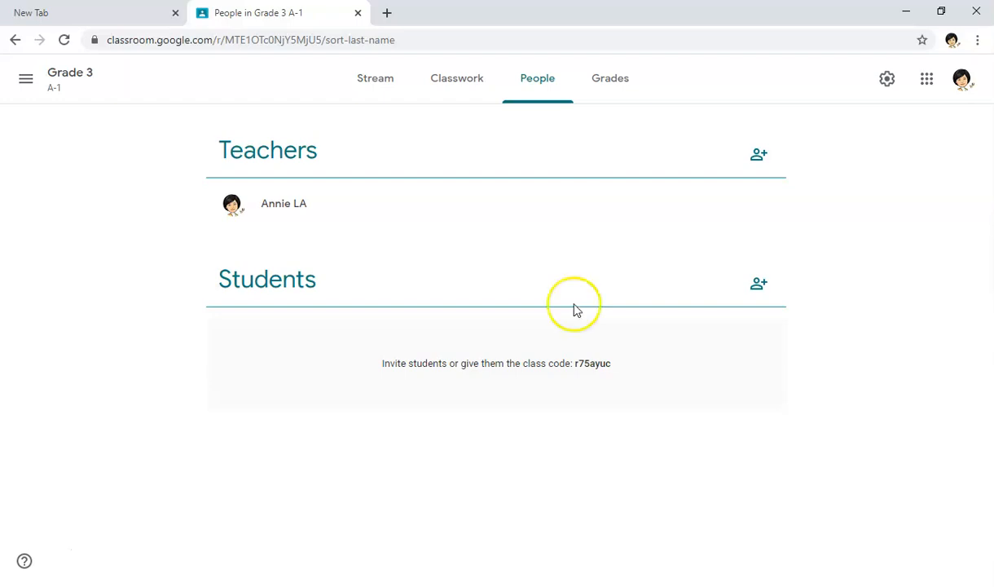
pyautogui.click(621, 94)
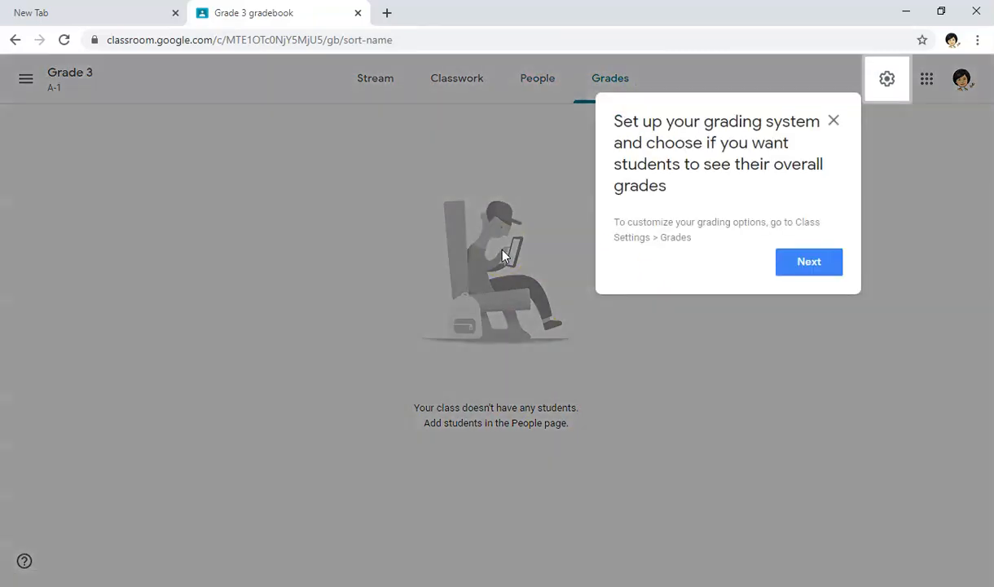
pyautogui.click(805, 271)
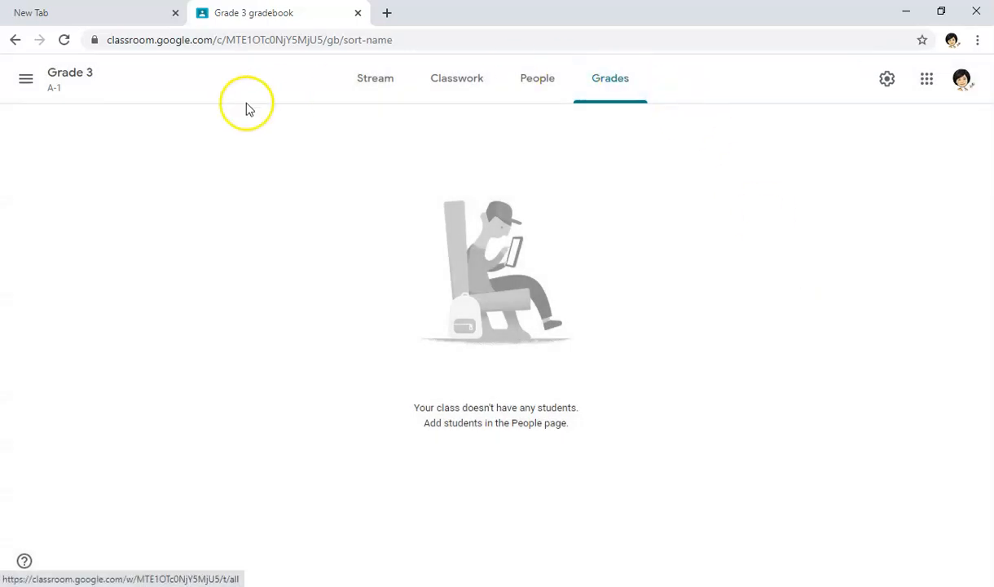
# - Review the main navigation entries, and open the general Classroom settings to examine the profile and notification options
pyautogui.click(26, 80)
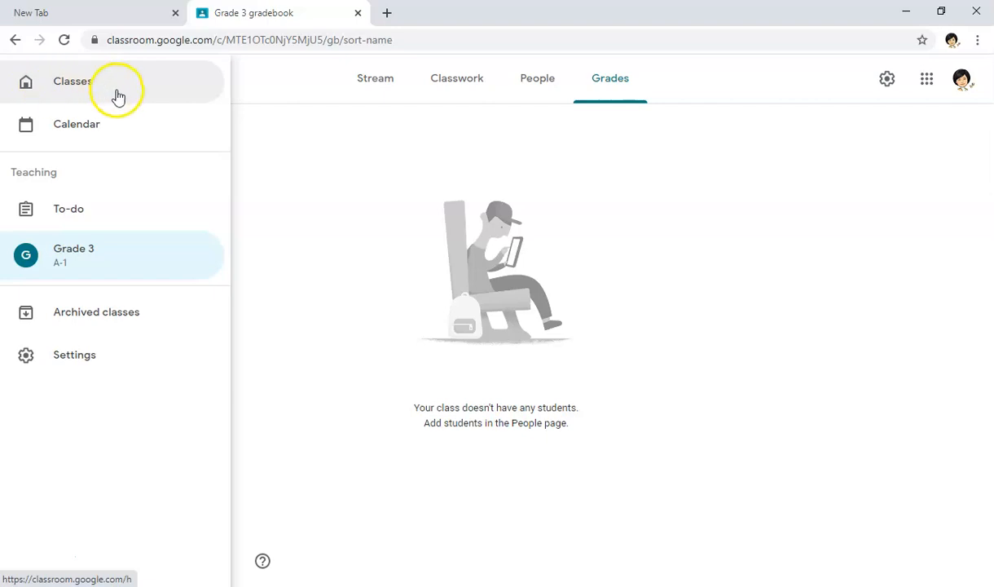
pyautogui.click(290, 249)
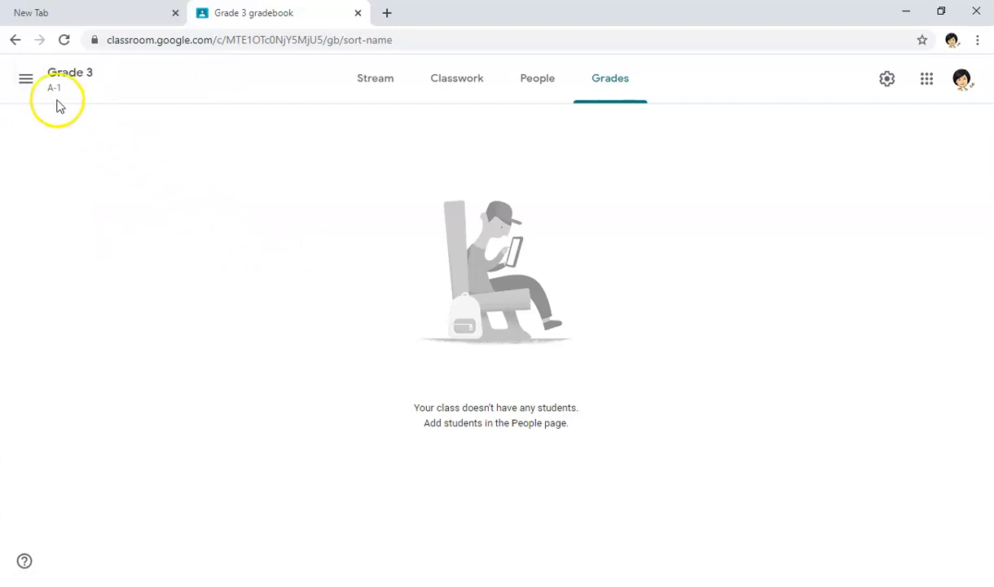
pyautogui.click(27, 82)
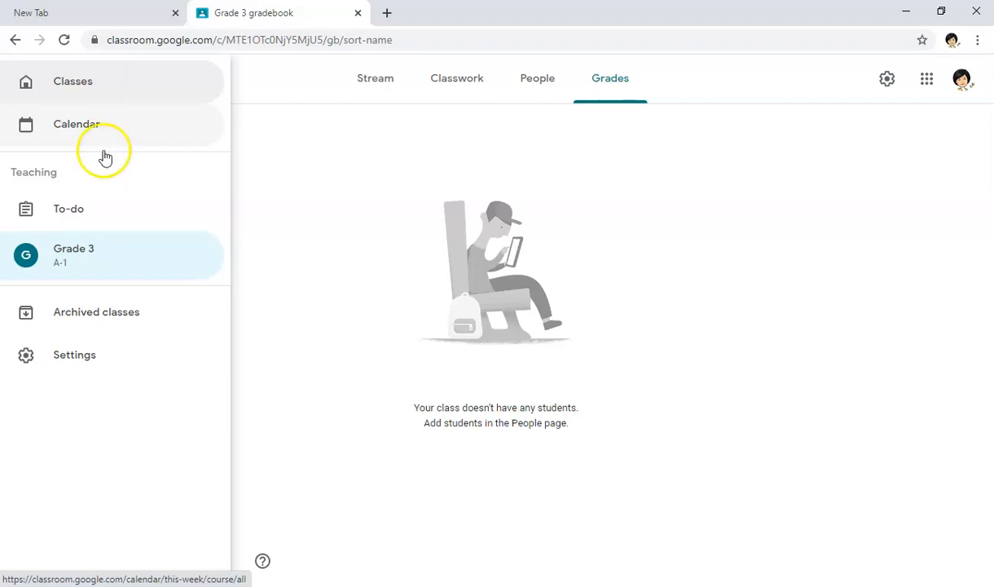
pyautogui.click(131, 266)
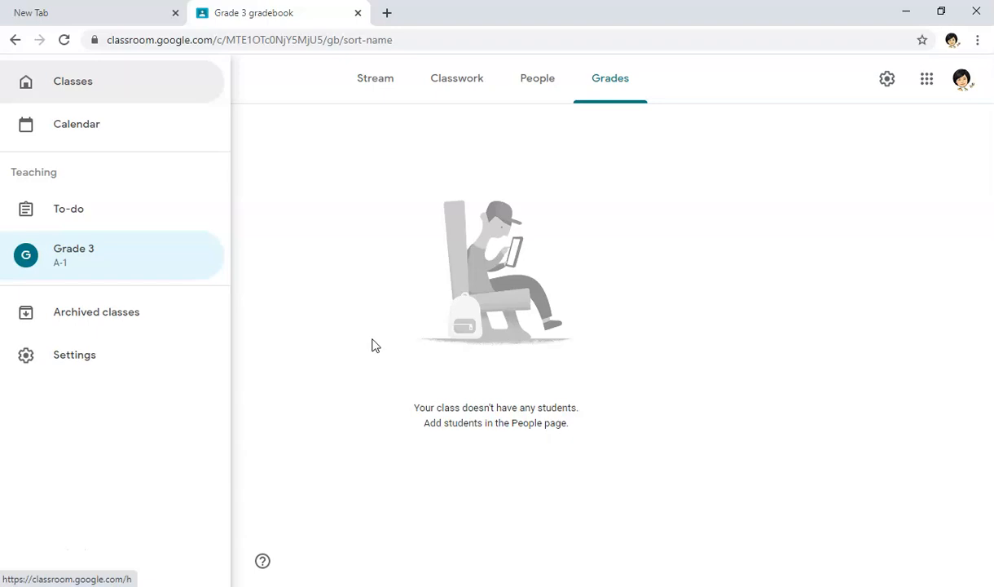
pyautogui.click(79, 371)
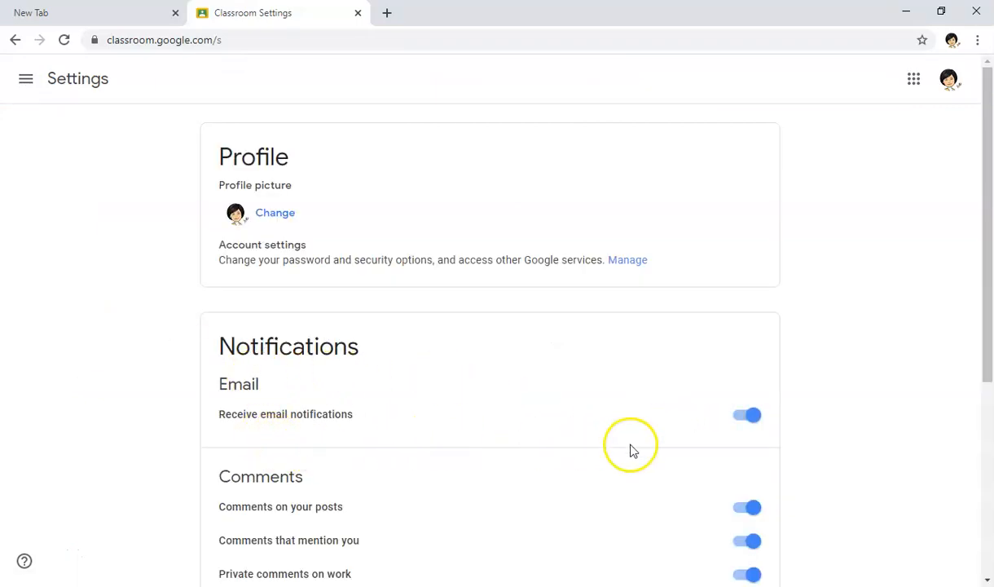
pyautogui.moveTo(989, 310); pyautogui.dragTo(989, 317)
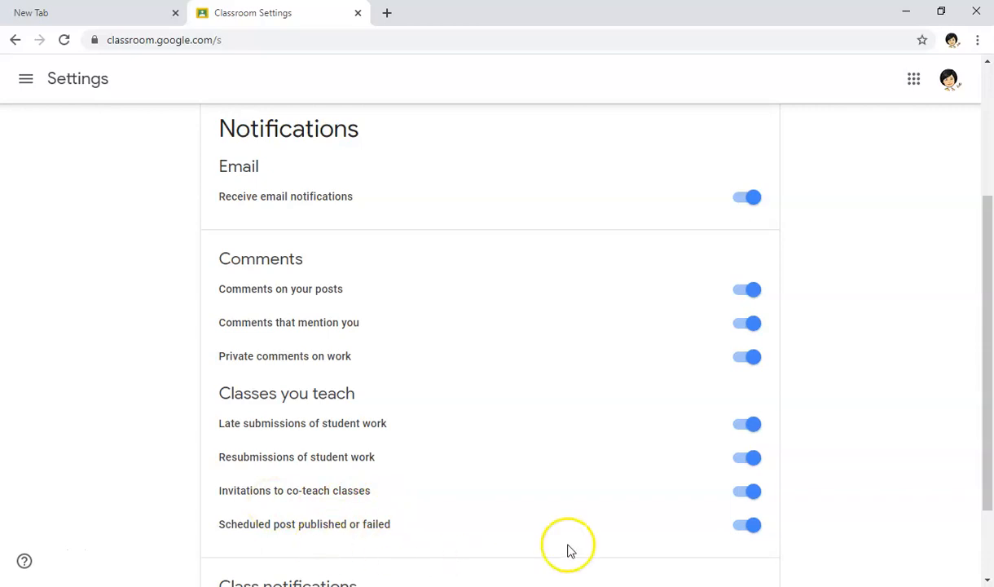
pyautogui.moveTo(990, 448); pyautogui.dragTo(983, 534)
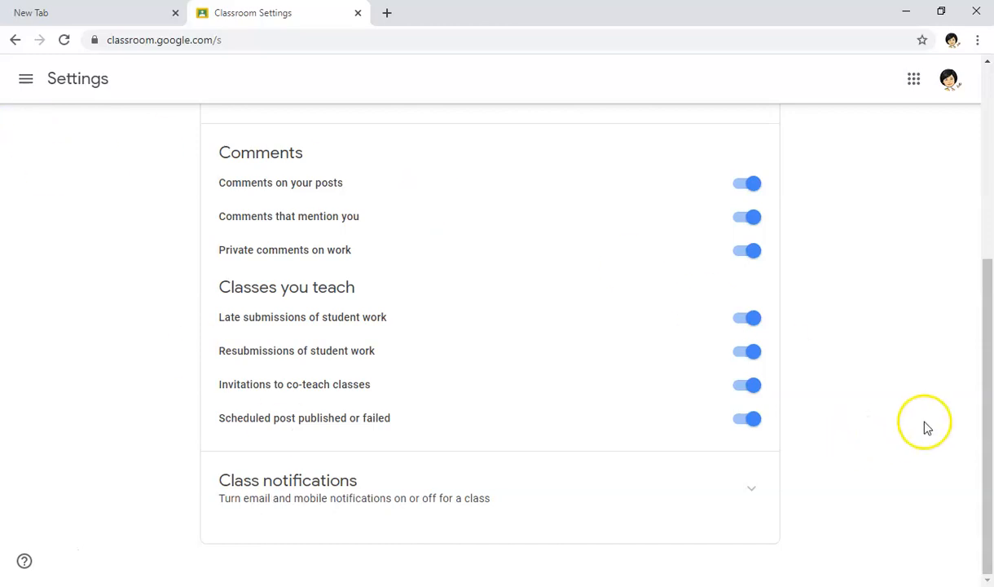
pyautogui.moveTo(984, 412); pyautogui.dragTo(988, 182)
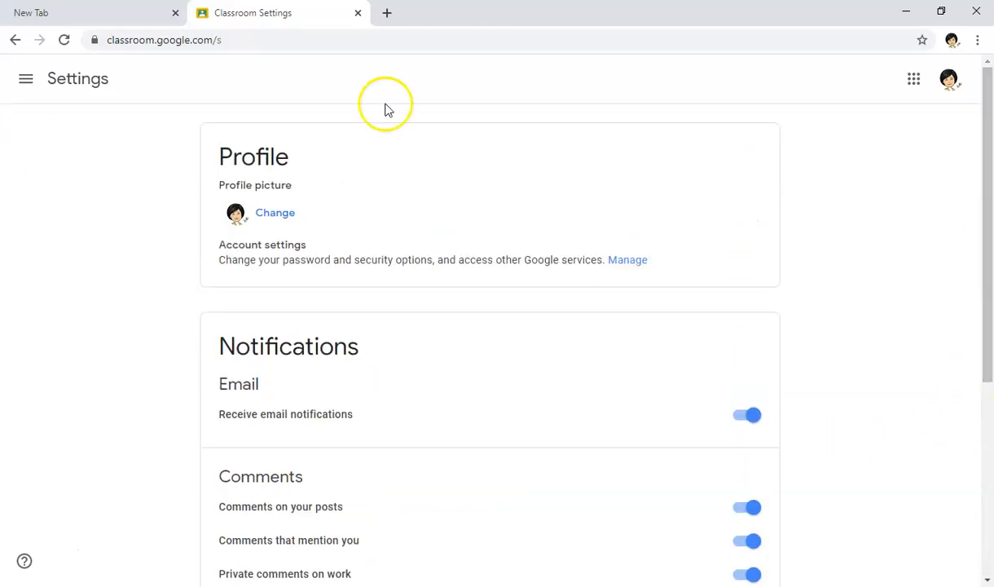
# - Return to the Grade 3 class stream and dismiss the introduction about customizing how classwork appears there
pyautogui.click(25, 78)
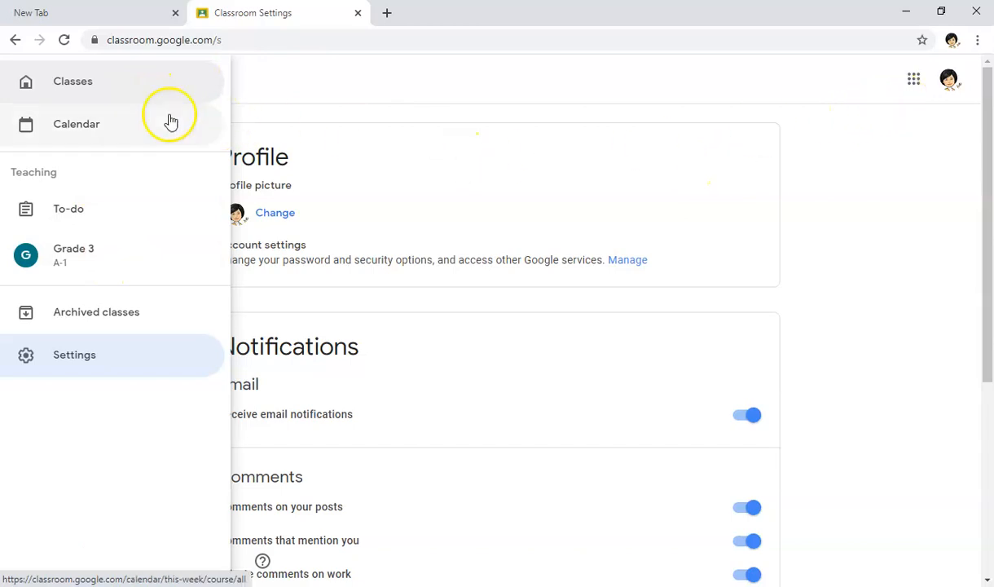
pyautogui.click(73, 252)
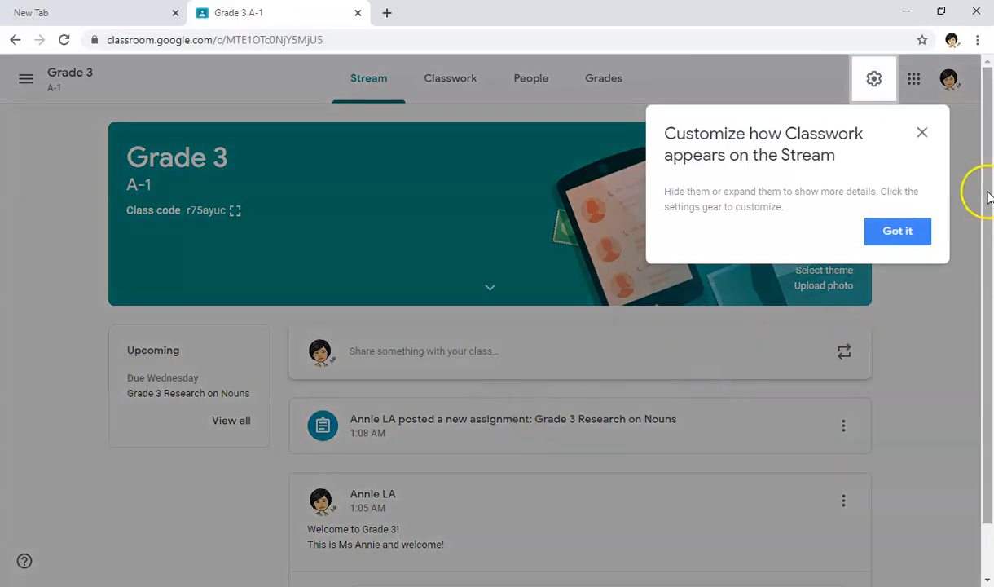
pyautogui.click(922, 132)
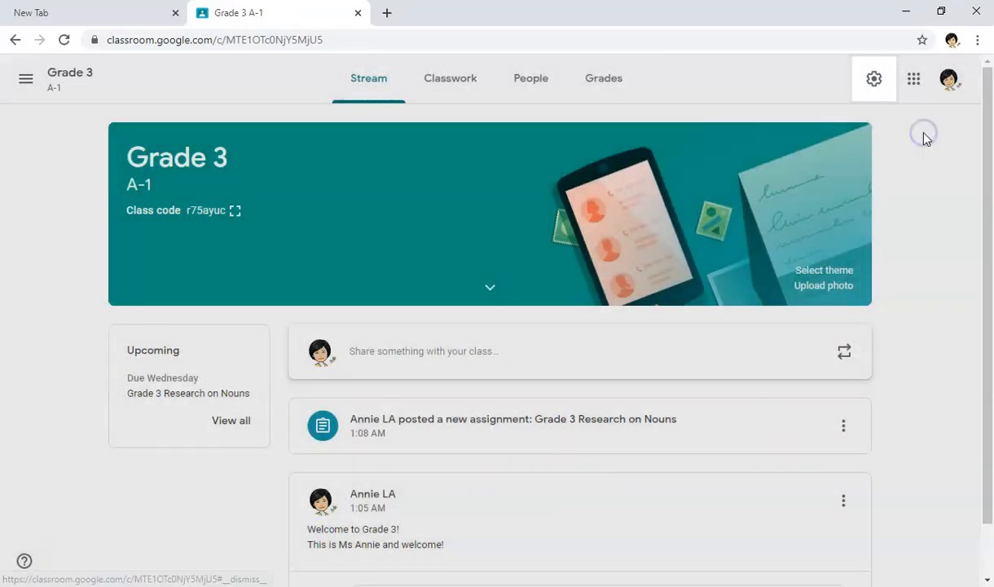